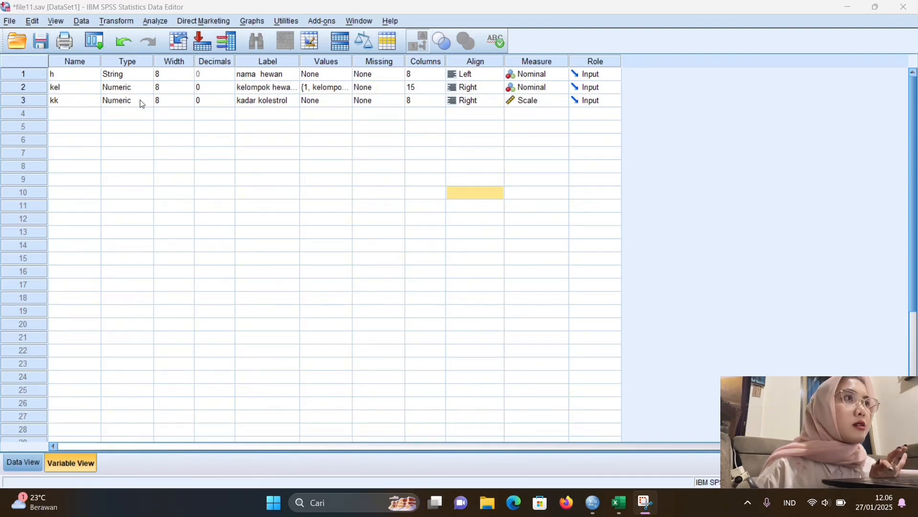
Review the value labels of the kel variable and check the entered data against the source sheet in Excel
left_click(347, 86)
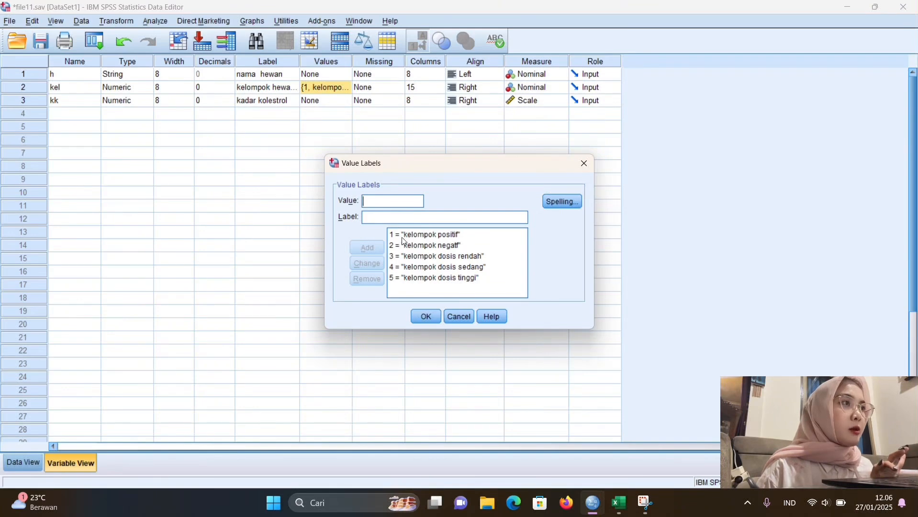
left_click(426, 316)
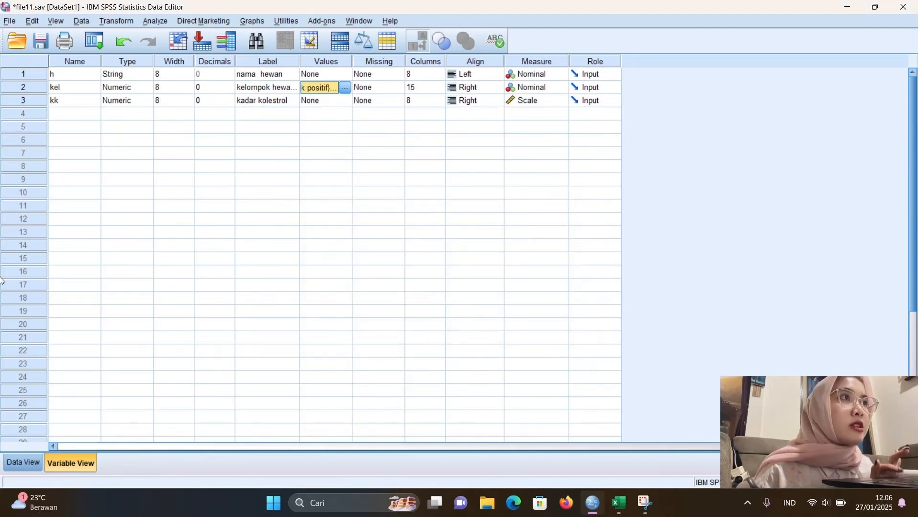
left_click(19, 463)
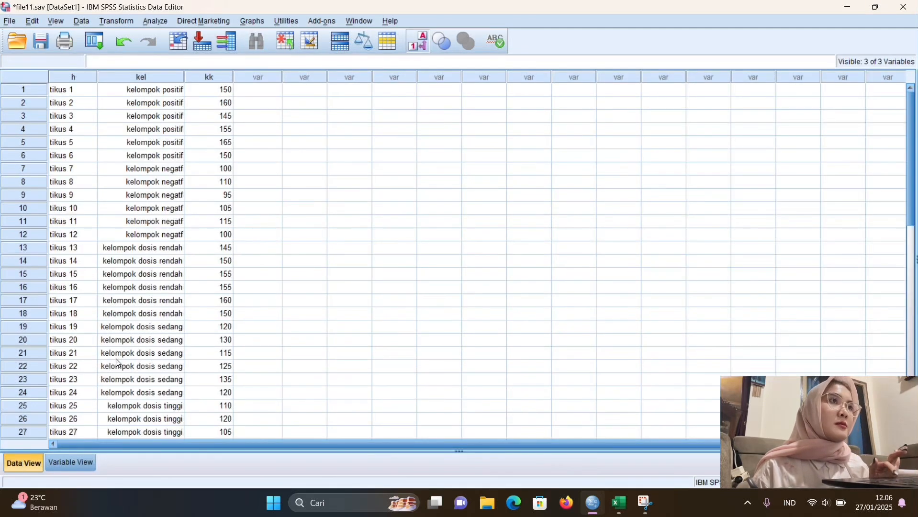
left_click(618, 502)
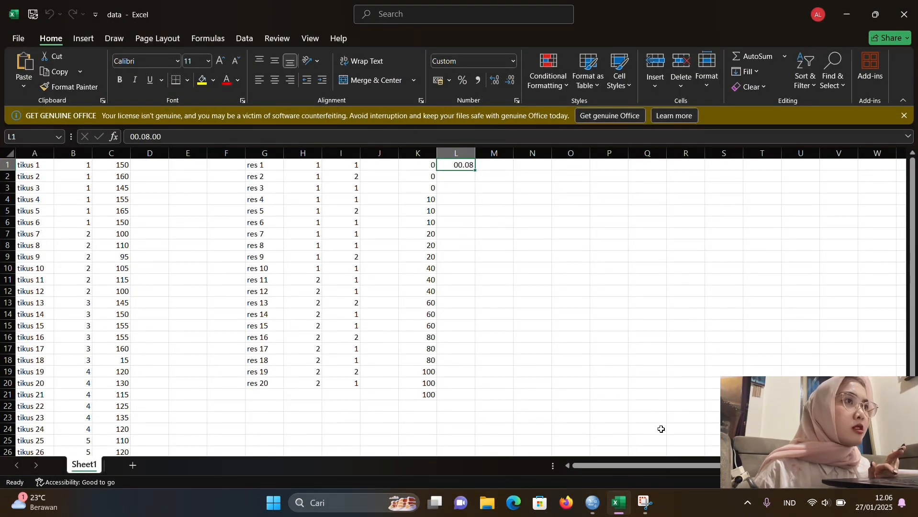
left_click(847, 12)
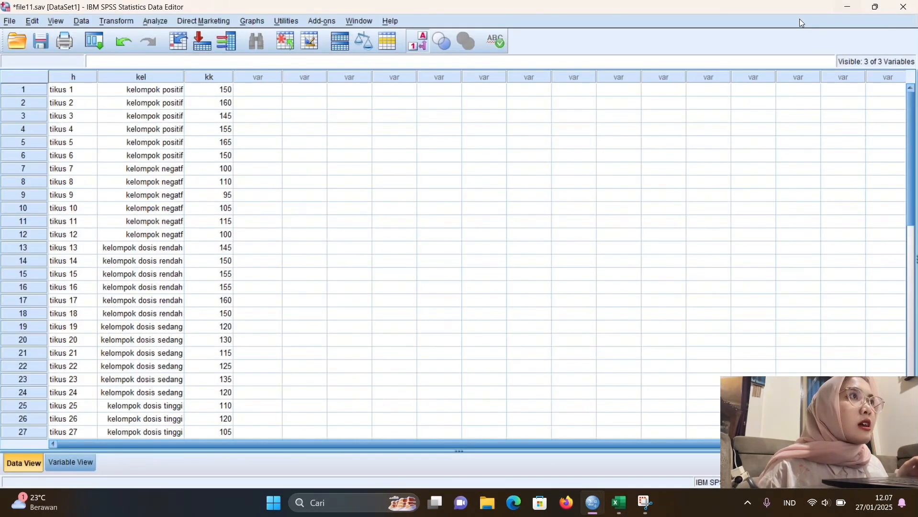
Set up an Explore analysis with kadar kolestrol [kk] as the dependent variable and kelompok hewan uji as the factor
left_click(146, 23)
mouse_move(192, 50)
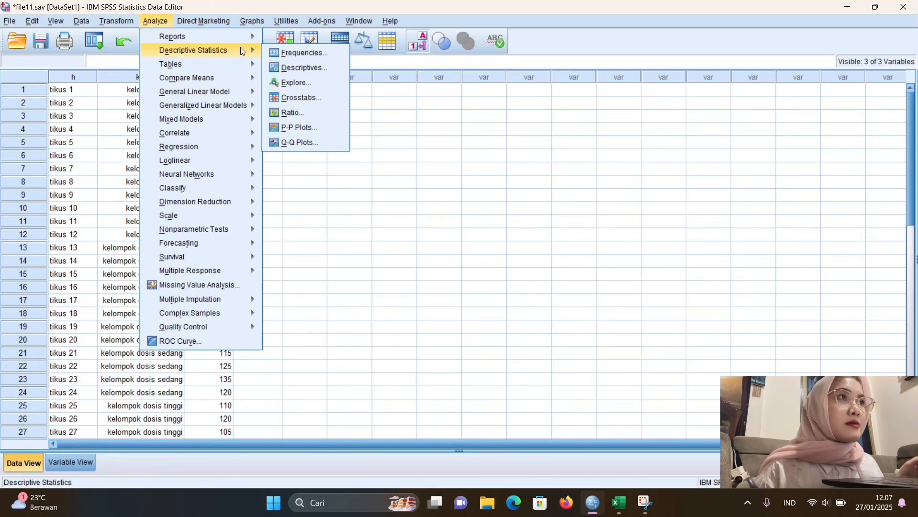
left_click(293, 82)
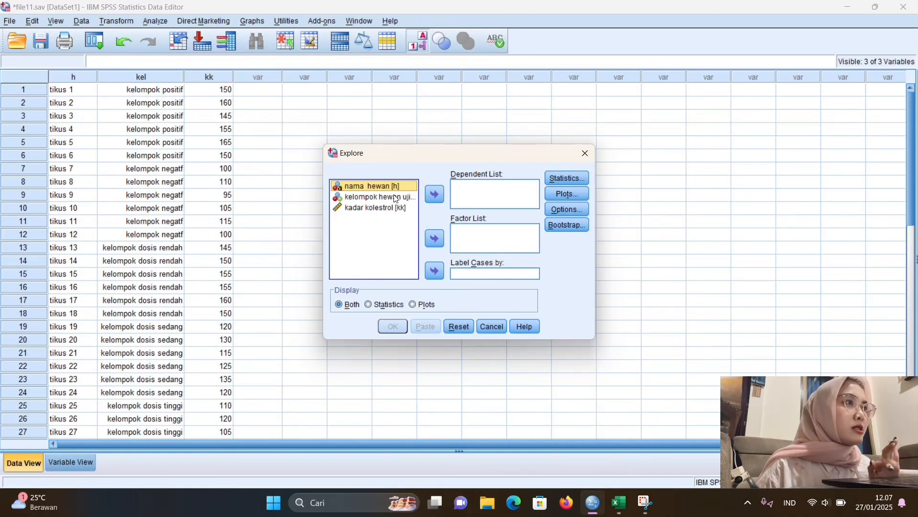
left_click(388, 208)
left_click(434, 197)
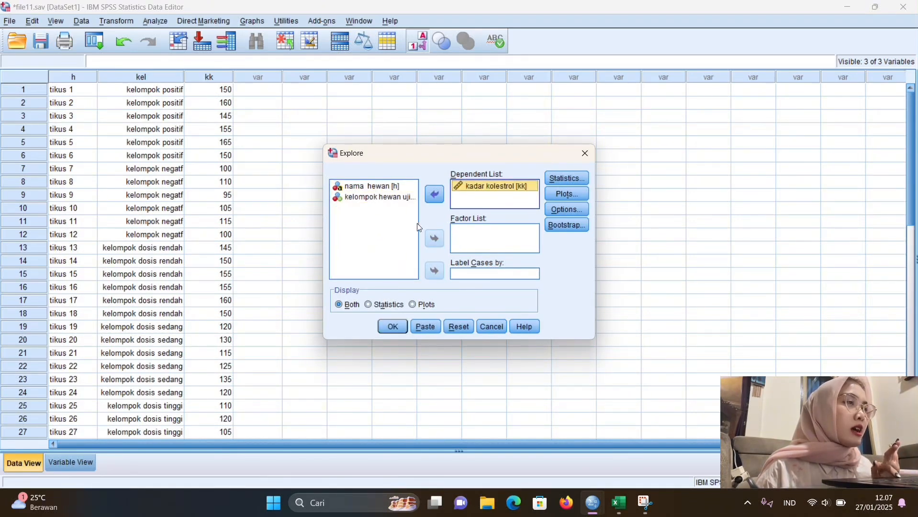
left_click(366, 198)
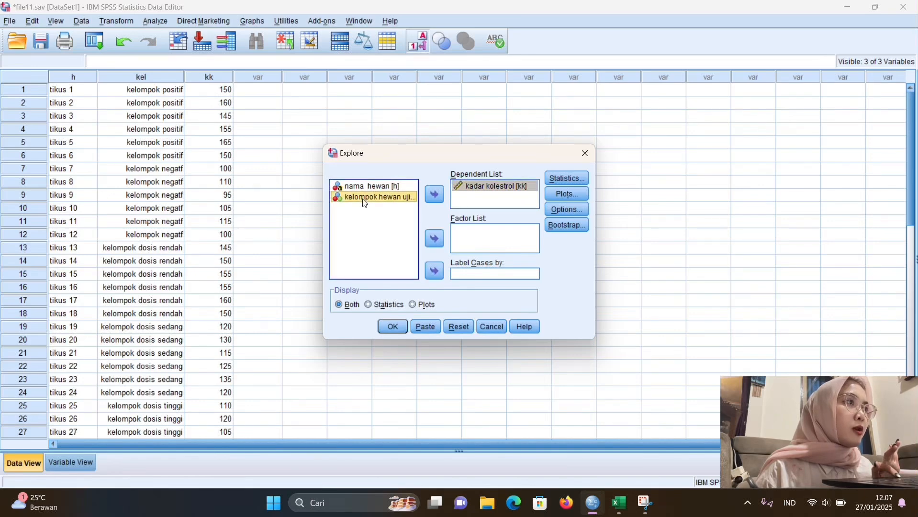
left_click(438, 238)
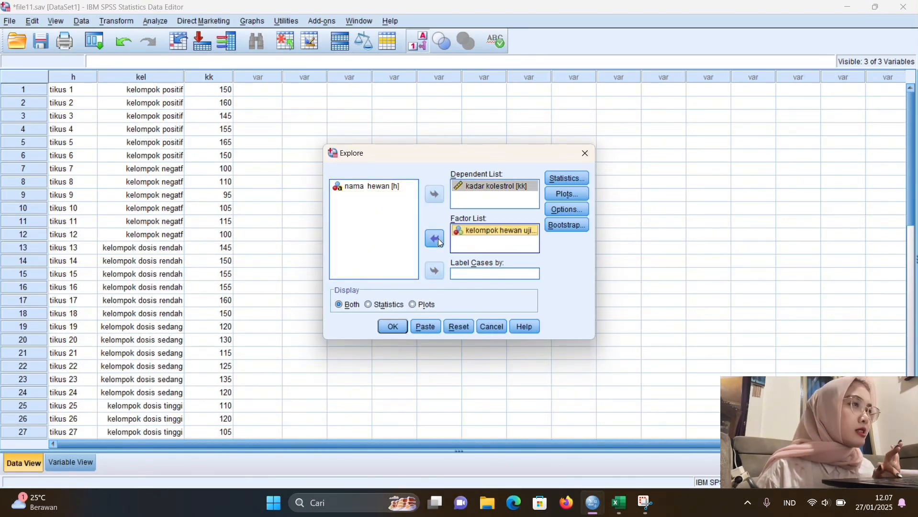
Enable normality plots with tests, run the Explore analysis, and examine the Tests of Normality table
left_click(568, 179)
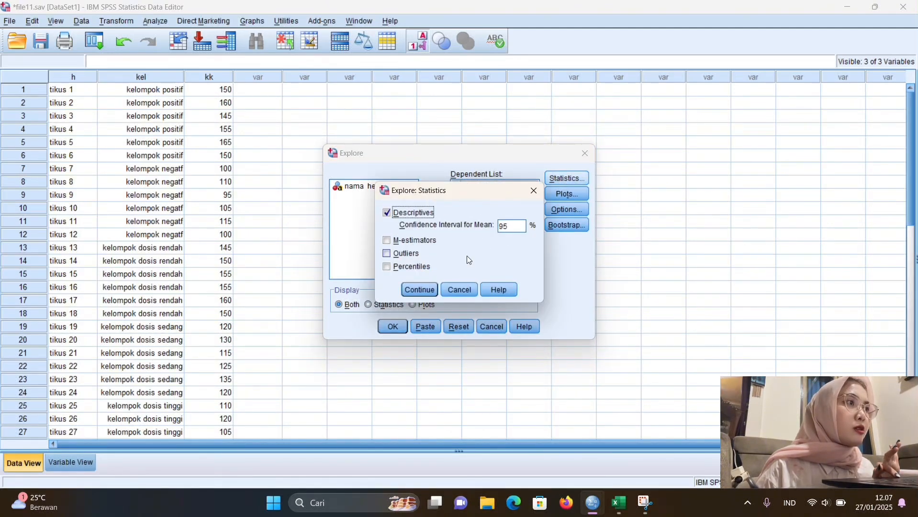
left_click(419, 290)
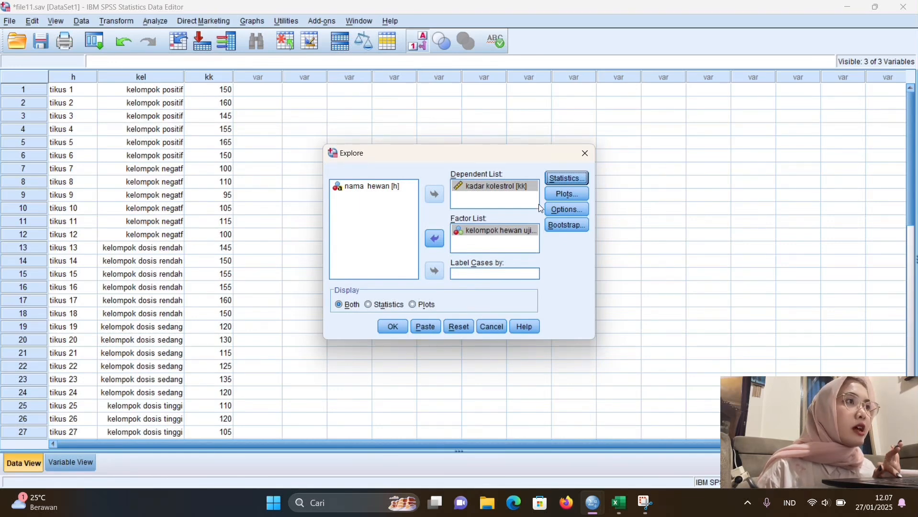
left_click(558, 192)
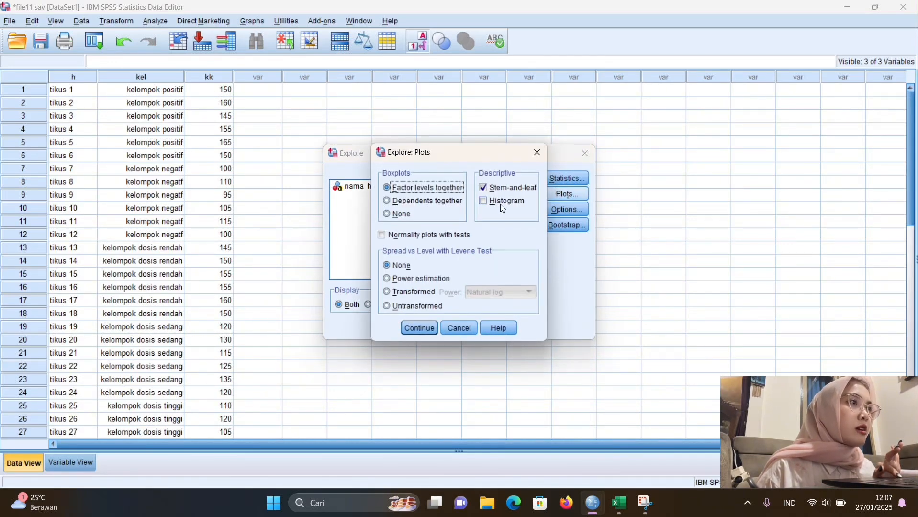
left_click(384, 236)
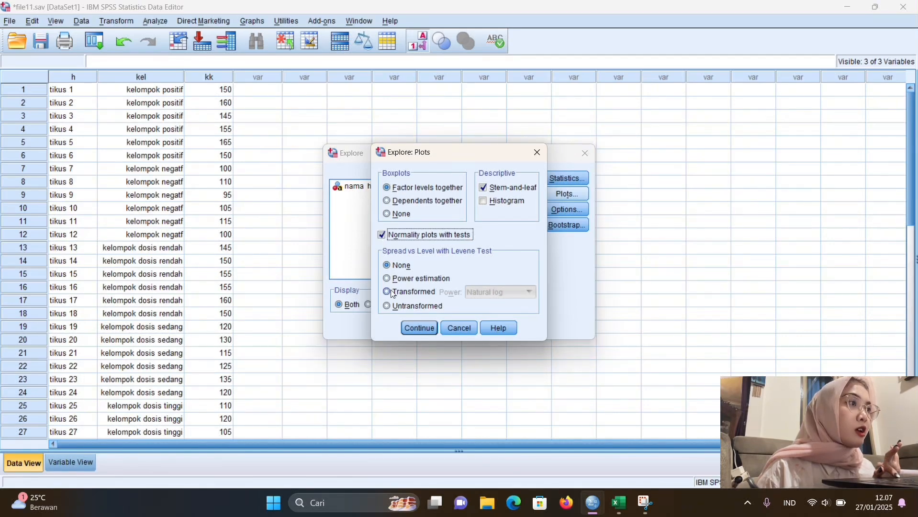
left_click(420, 330)
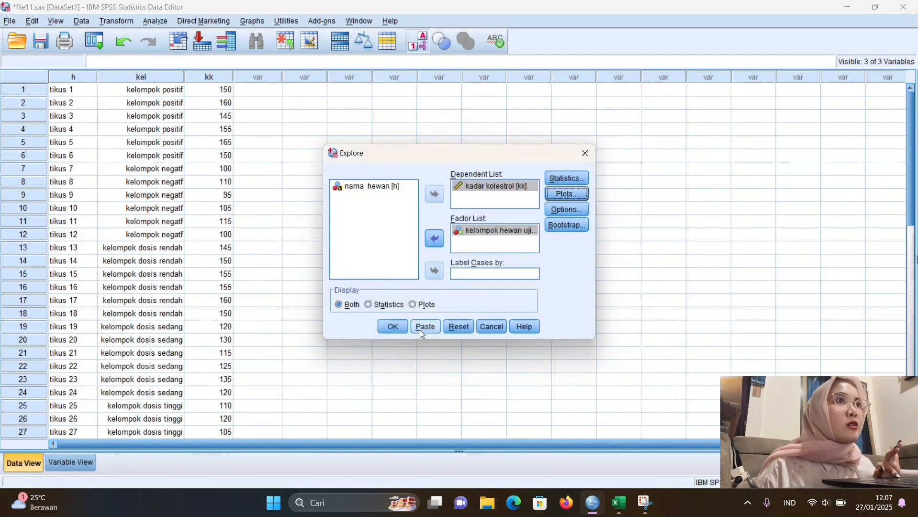
left_click(394, 326)
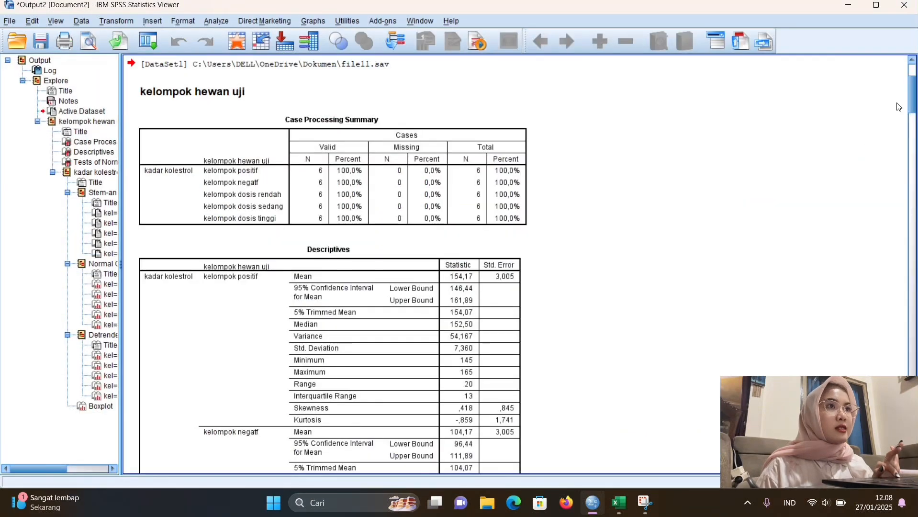
left_click_drag(914, 106, 916, 187)
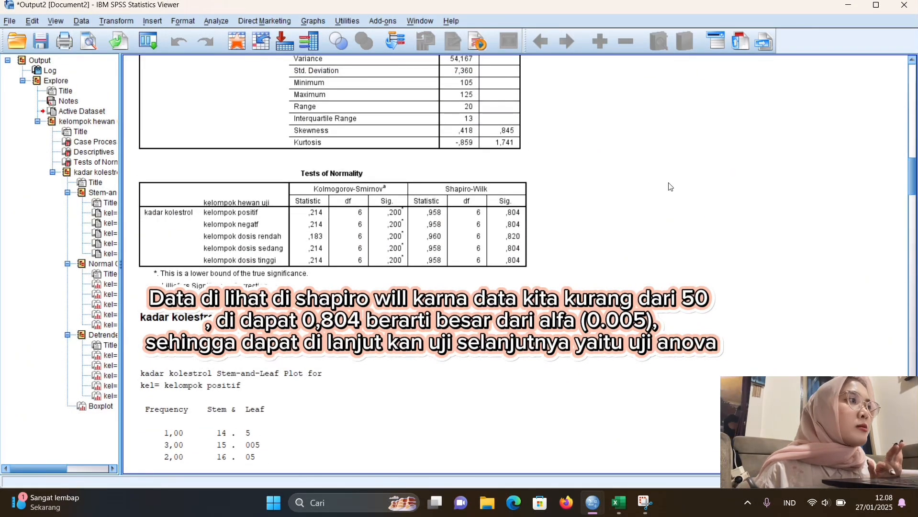
left_click(512, 216)
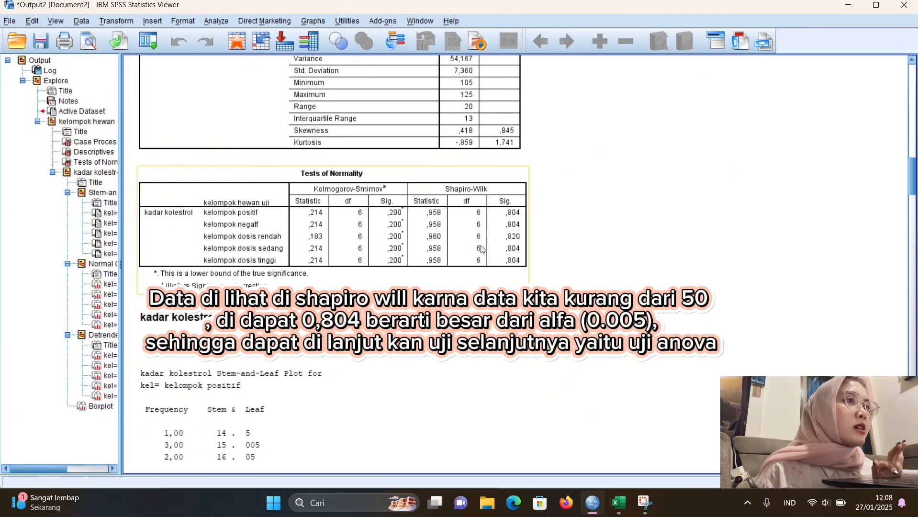
Set up a One-Way ANOVA with kadar kolestrol [kk] as the dependent variable and kelompok hewan uji as the factor
left_click(217, 21)
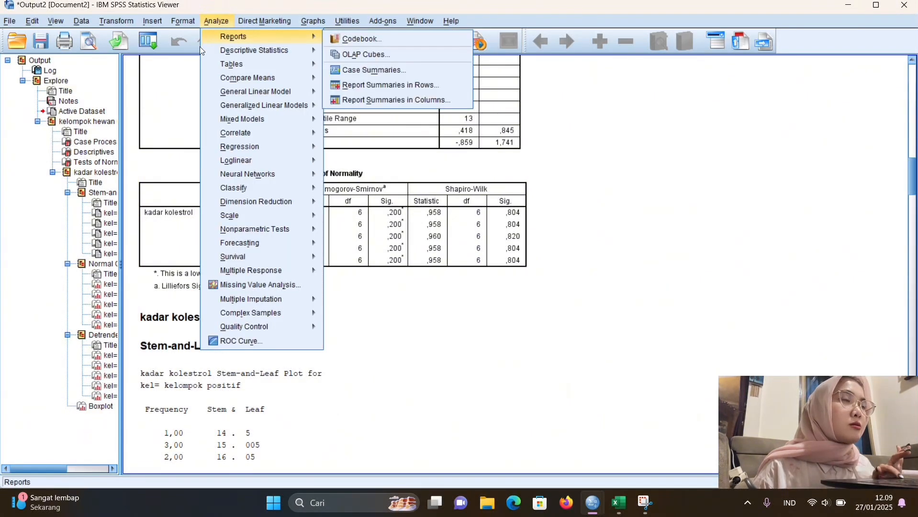
mouse_move(315, 84)
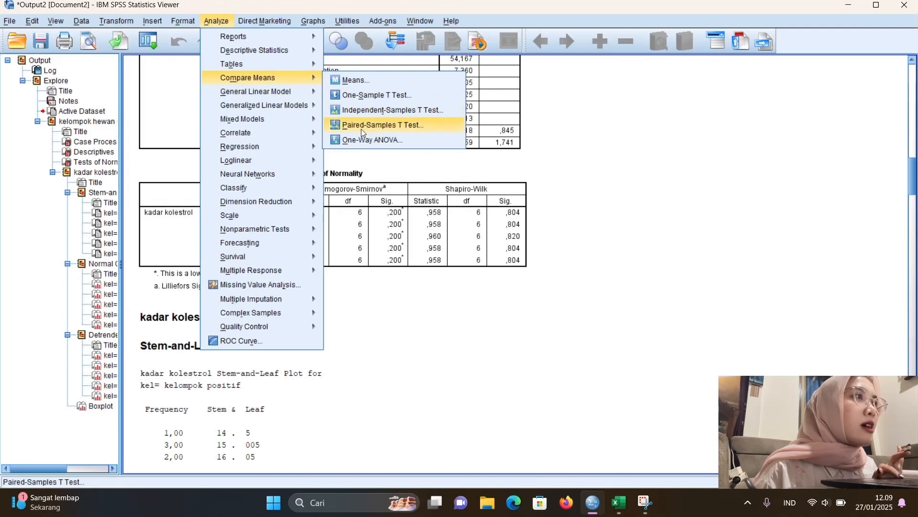
left_click(364, 140)
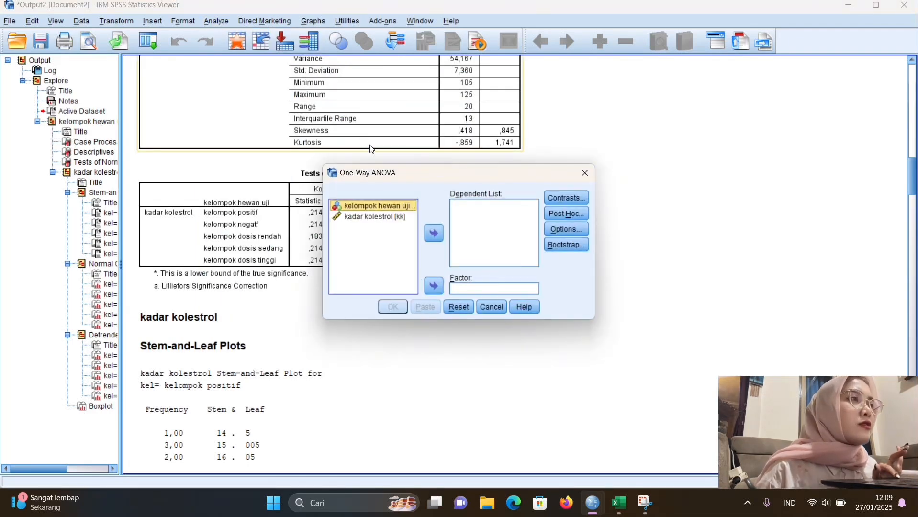
left_click(367, 218)
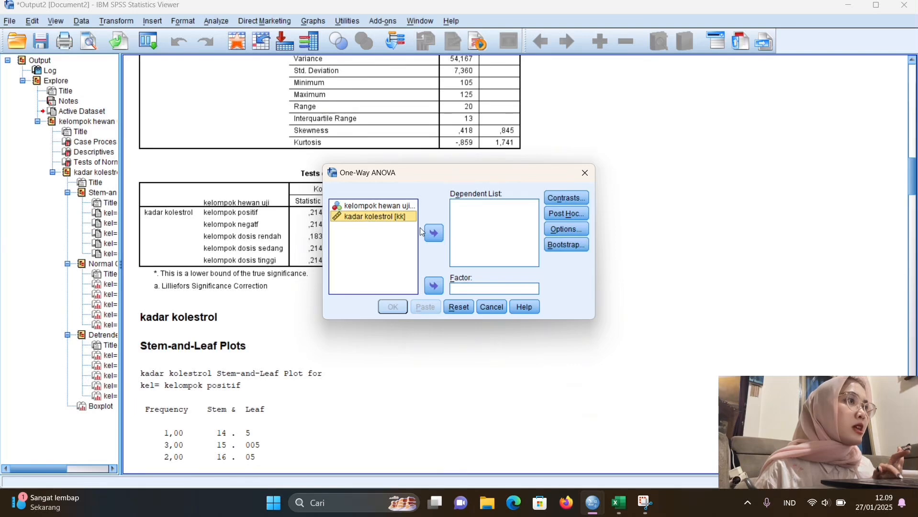
left_click(435, 234)
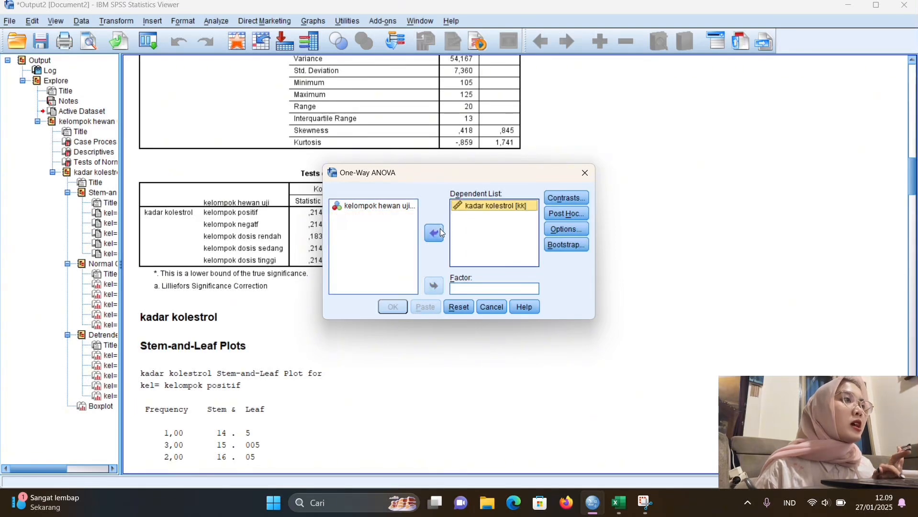
left_click(398, 210)
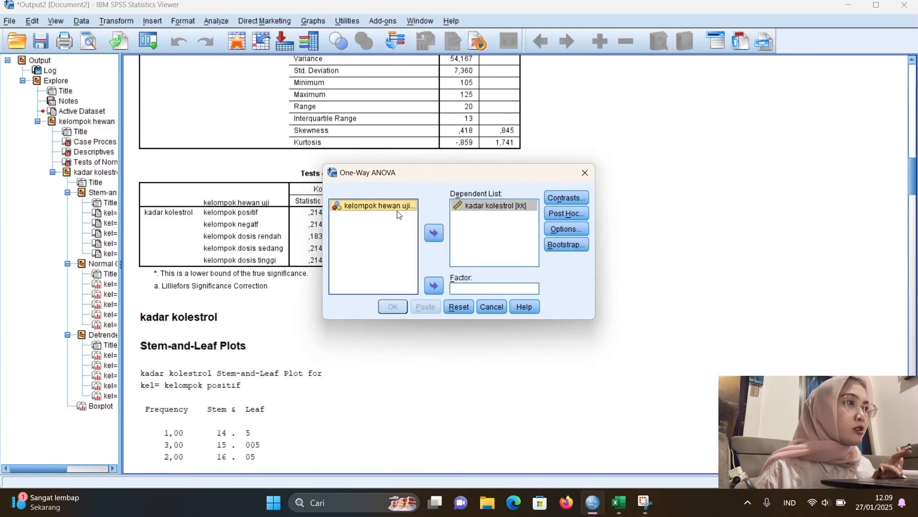
left_click(435, 285)
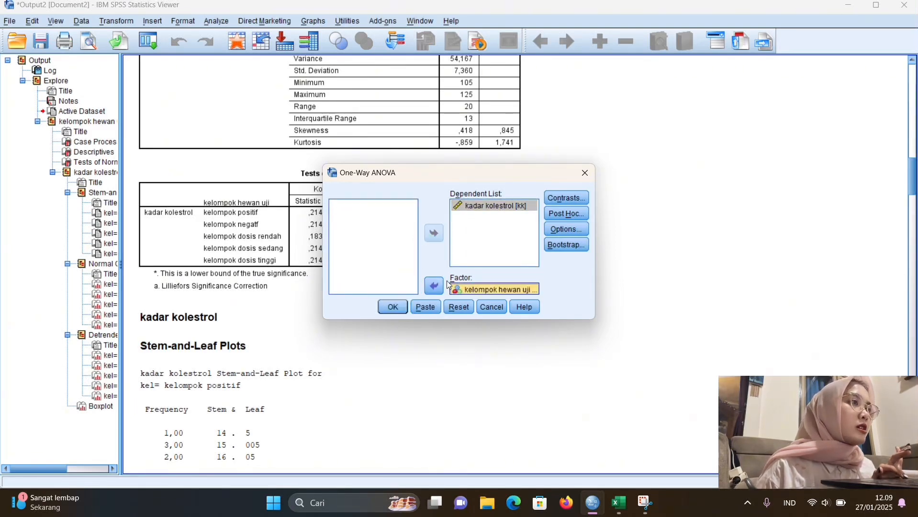
Add the LSD post hoc test and the homogeneity of variance test, and run the One-Way ANOVA
left_click(565, 214)
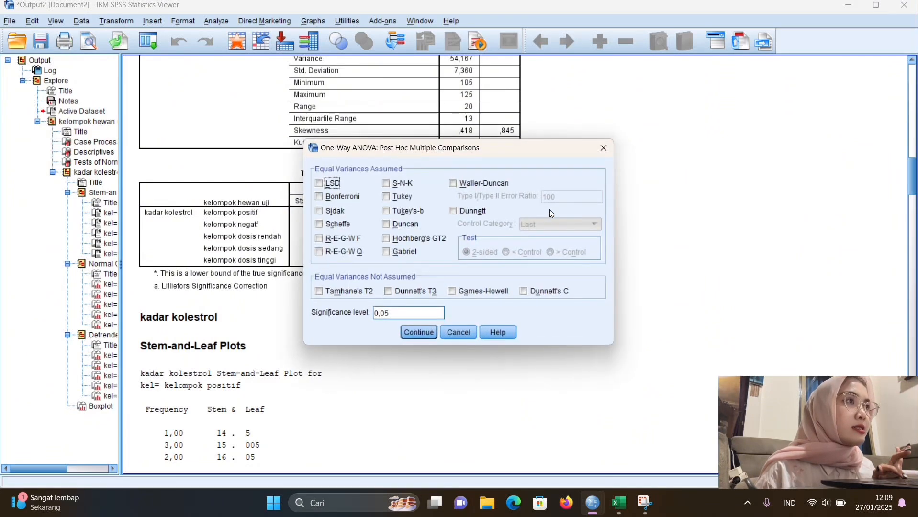
left_click(323, 186)
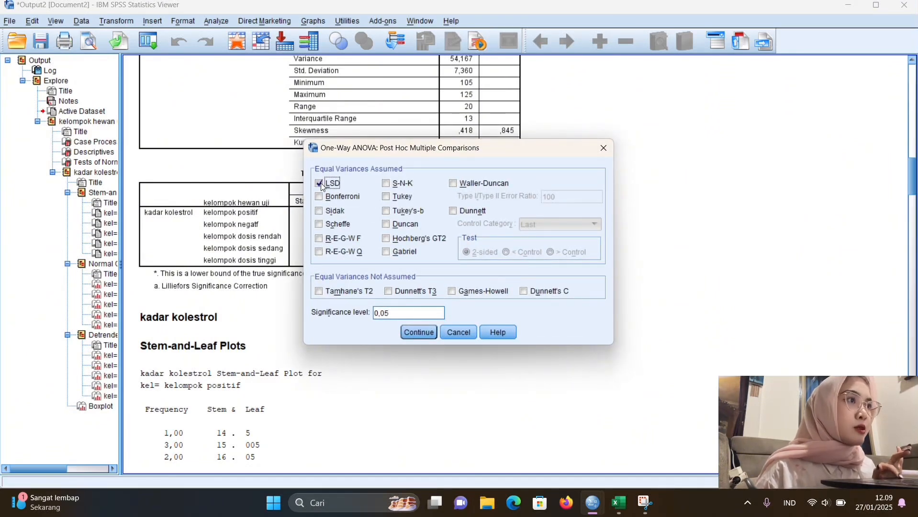
left_click(419, 333)
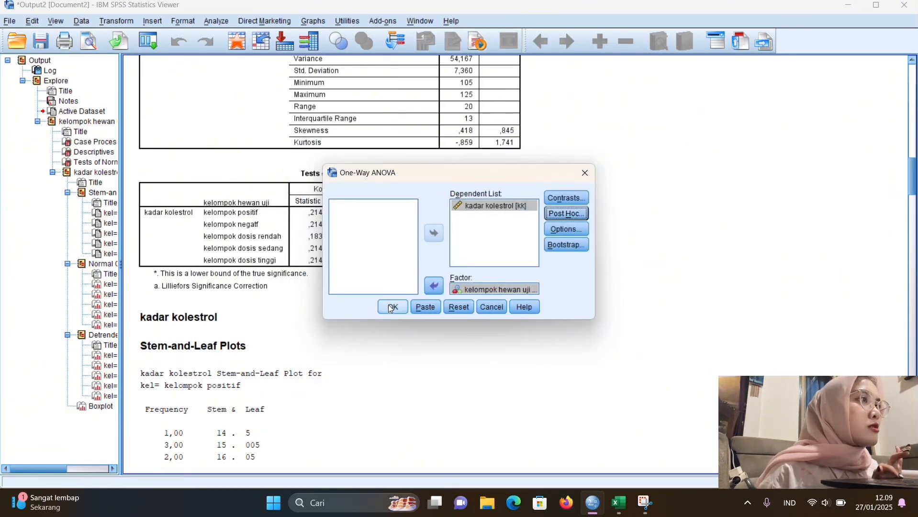
left_click(568, 230)
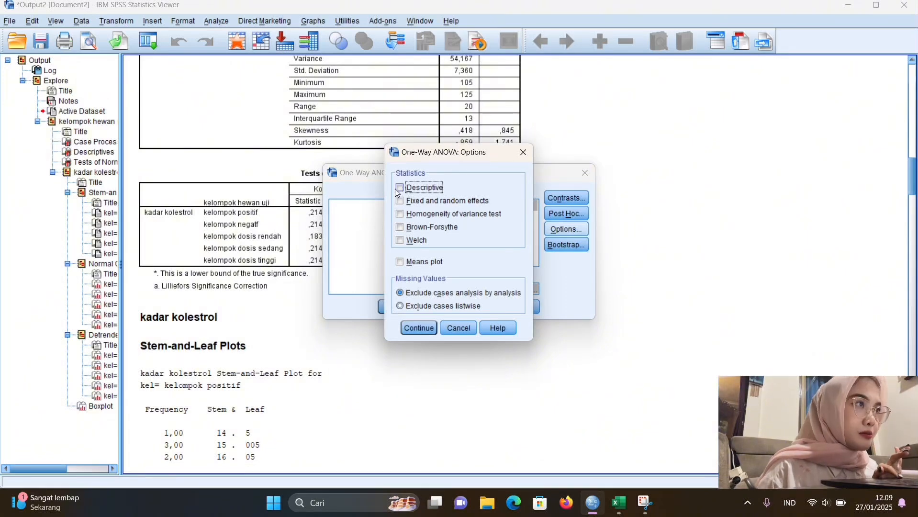
left_click(402, 214)
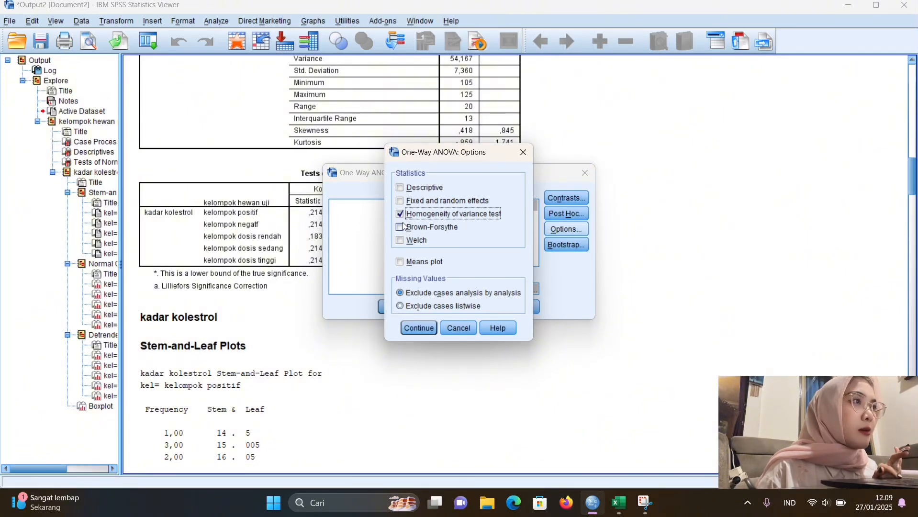
left_click(419, 329)
left_click(391, 309)
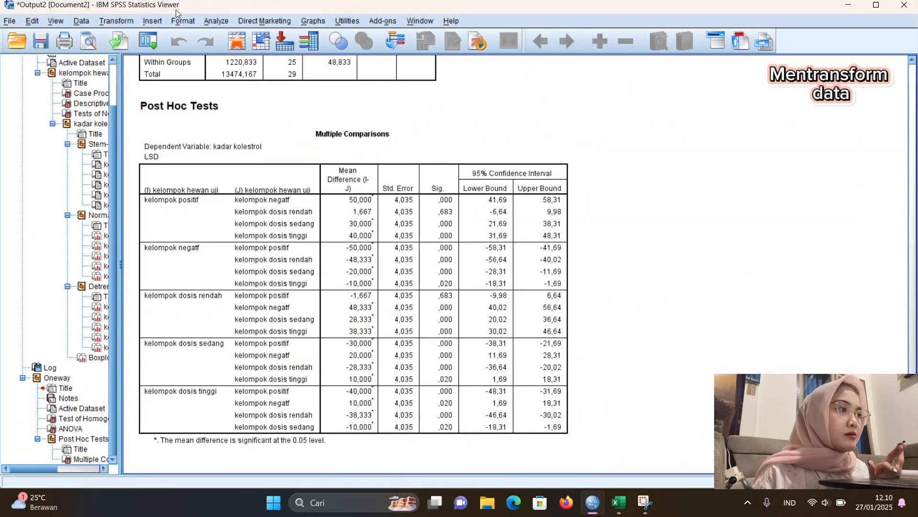
Set up a recode of kadar kolestrol [kk] into a different variable named kk2, labelled kategori kadar kolestrol
left_click(118, 22)
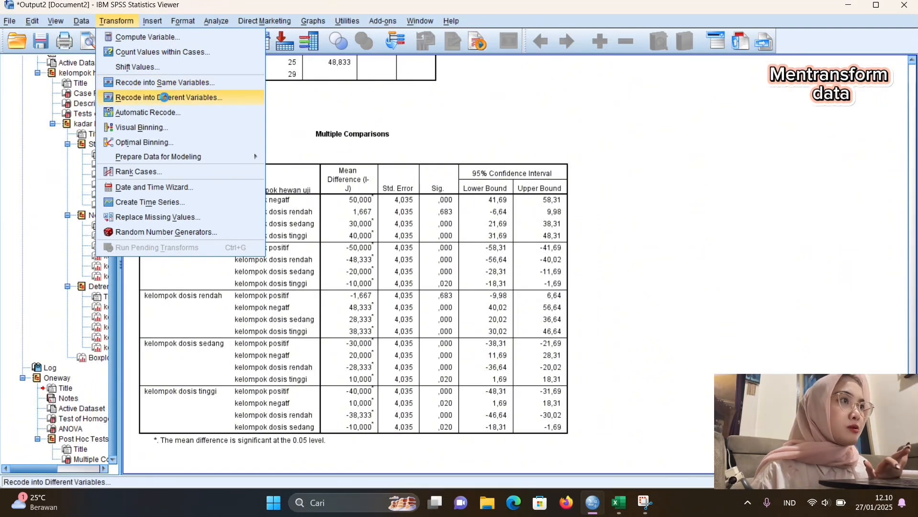
left_click(162, 98)
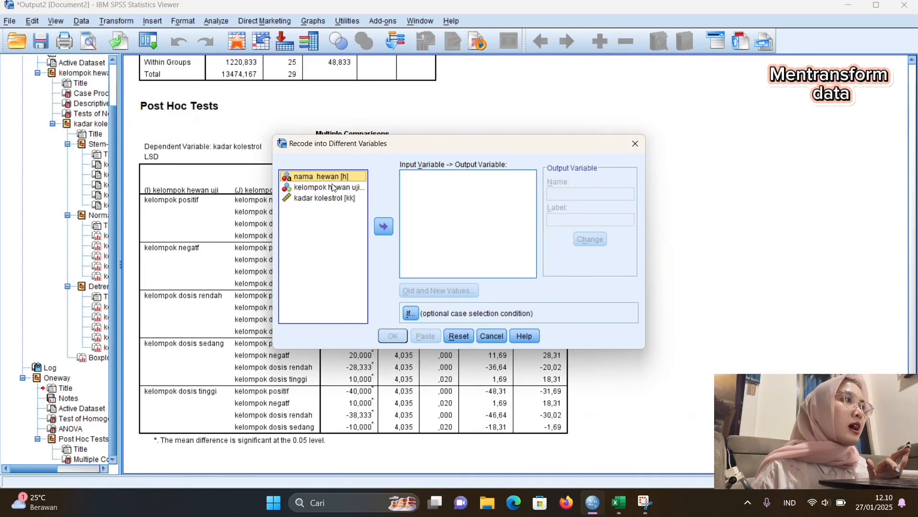
left_click(335, 199)
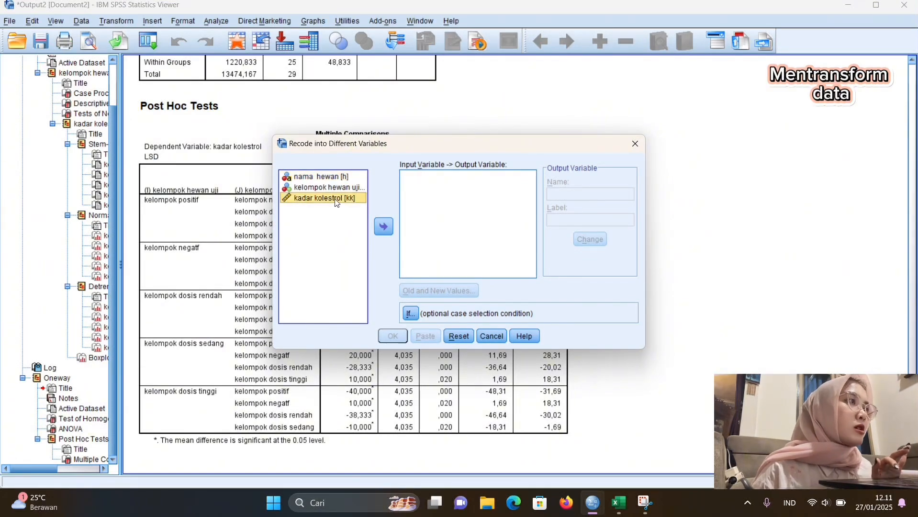
left_click(384, 228)
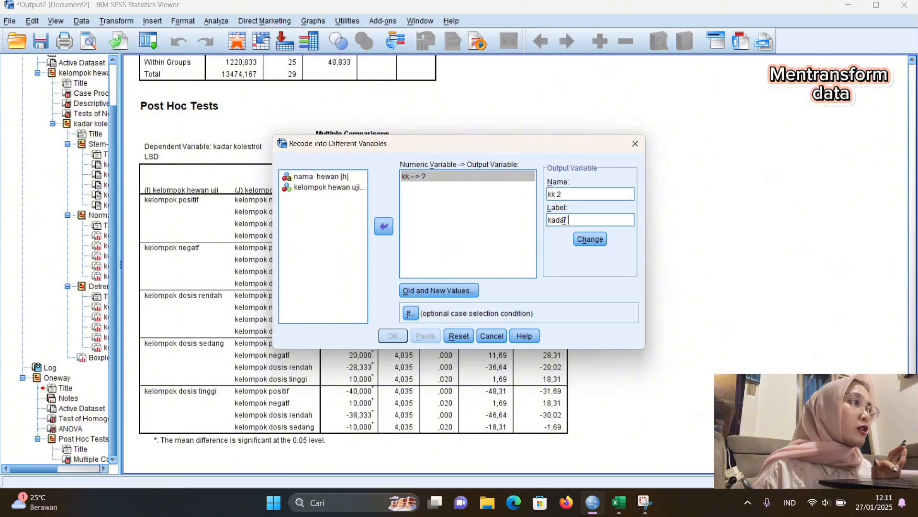
type("kadar ko")
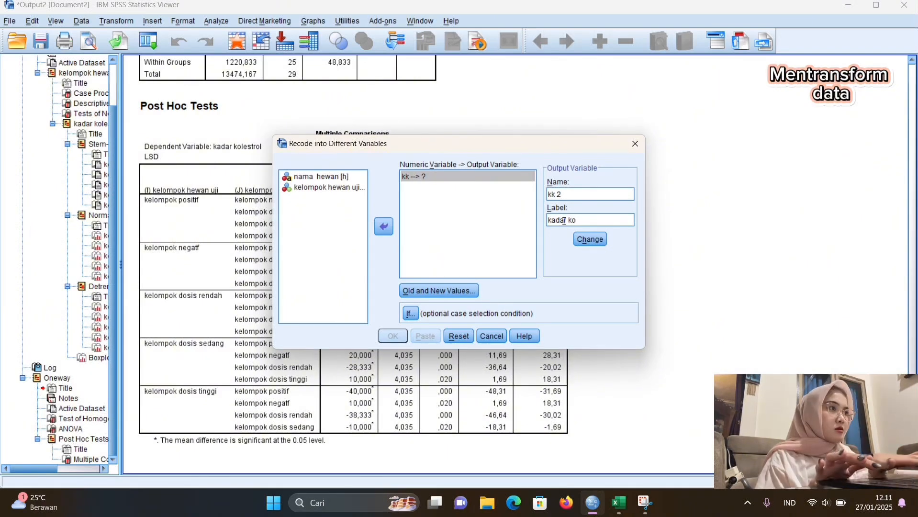
type("lestr")
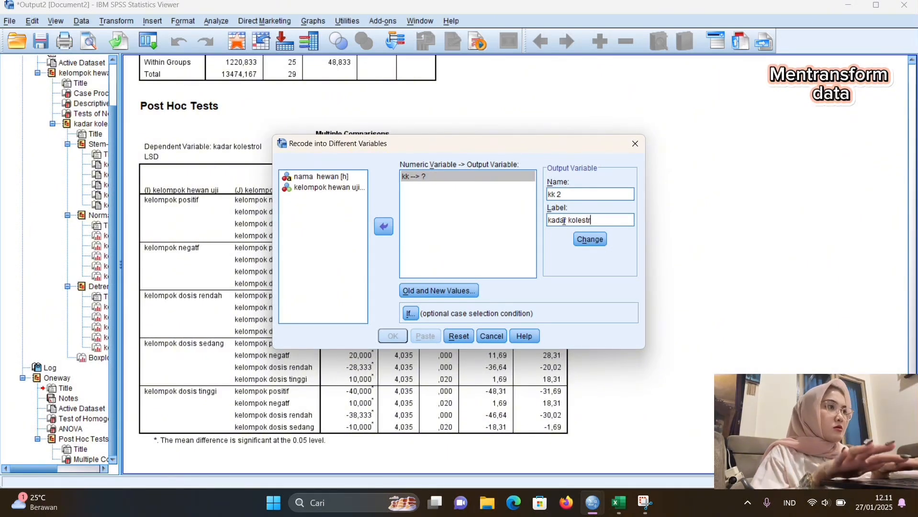
type("ol")
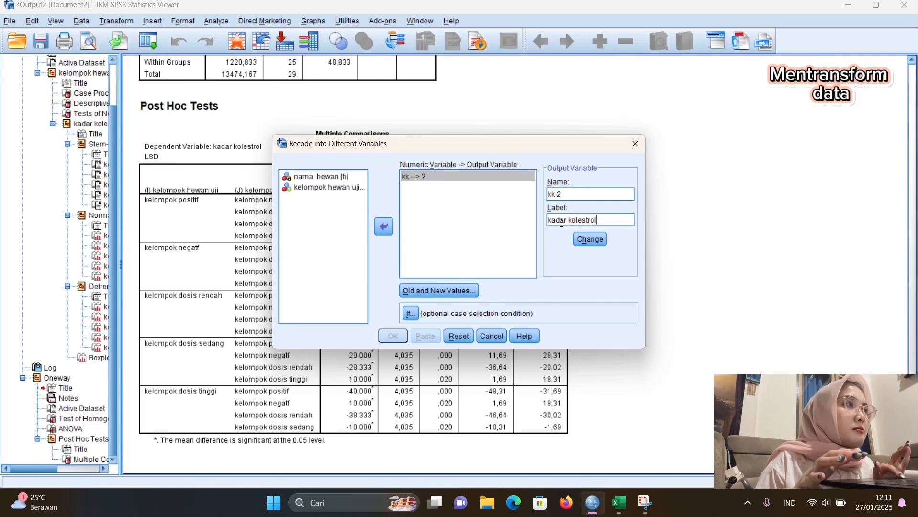
left_click(549, 220)
type("kategori")
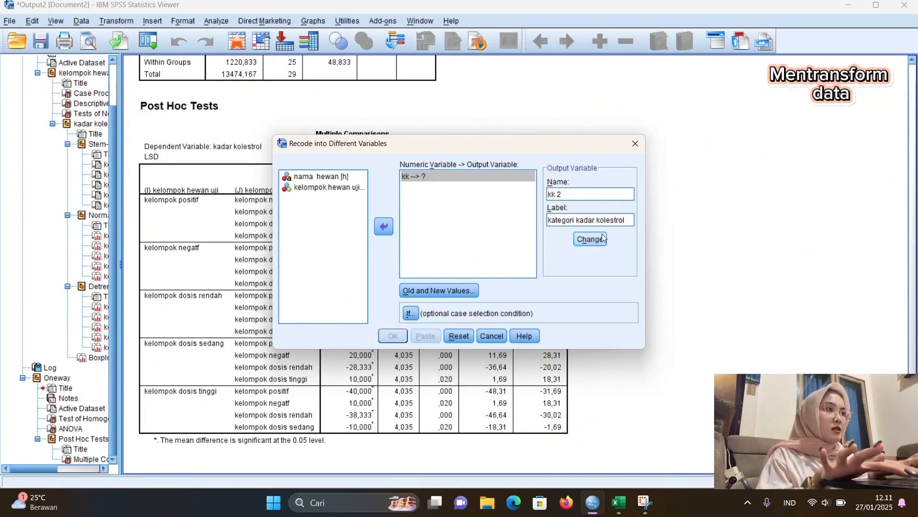
left_click(585, 241)
Define a recode rule that maps old values from 90 through 119 to the new value 1
left_click(442, 290)
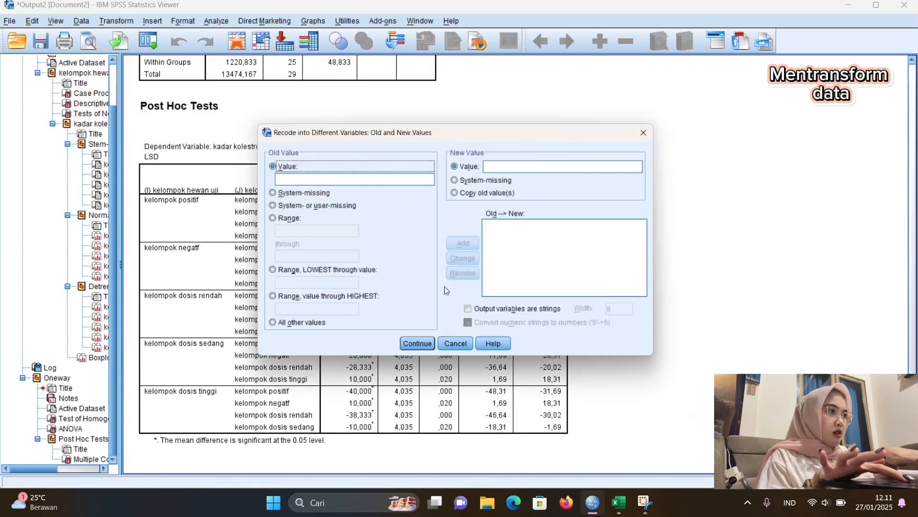
left_click(309, 179)
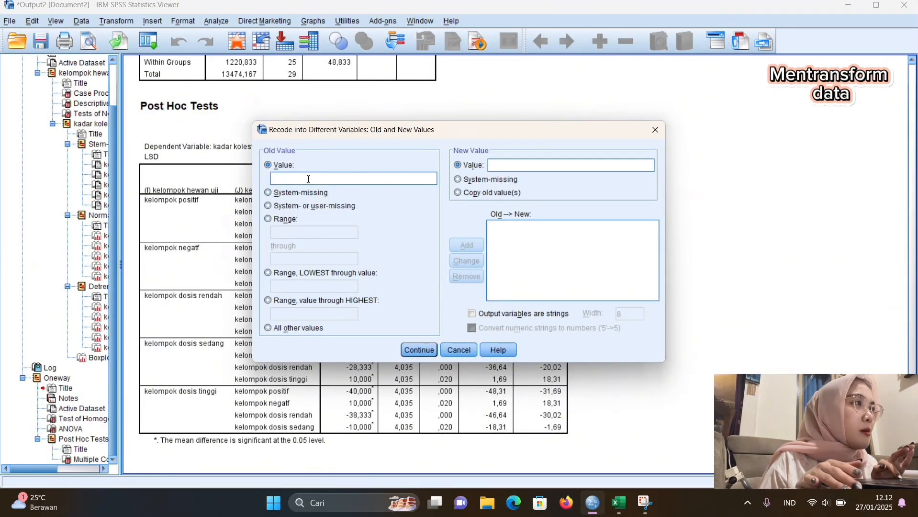
left_click(268, 218)
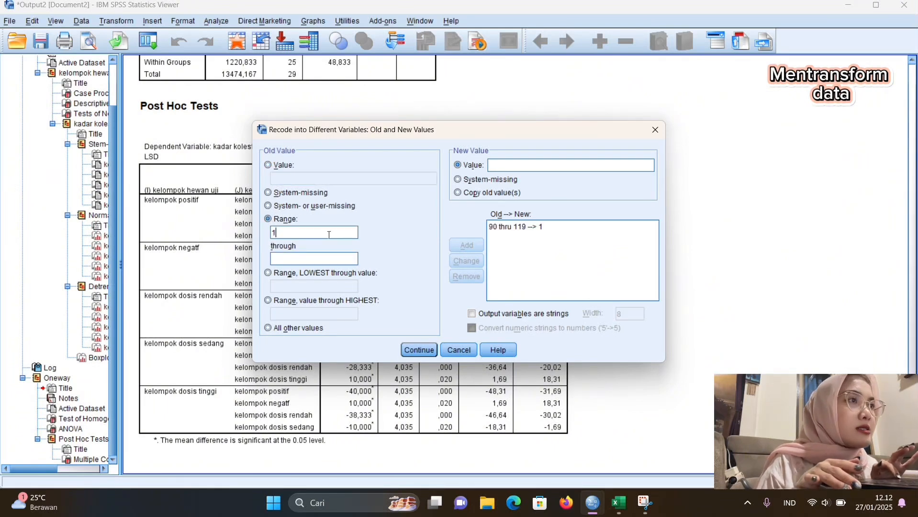
Add a recode rule that maps old values from 120 through 139 to the new value 2
left_click(329, 235)
type("120")
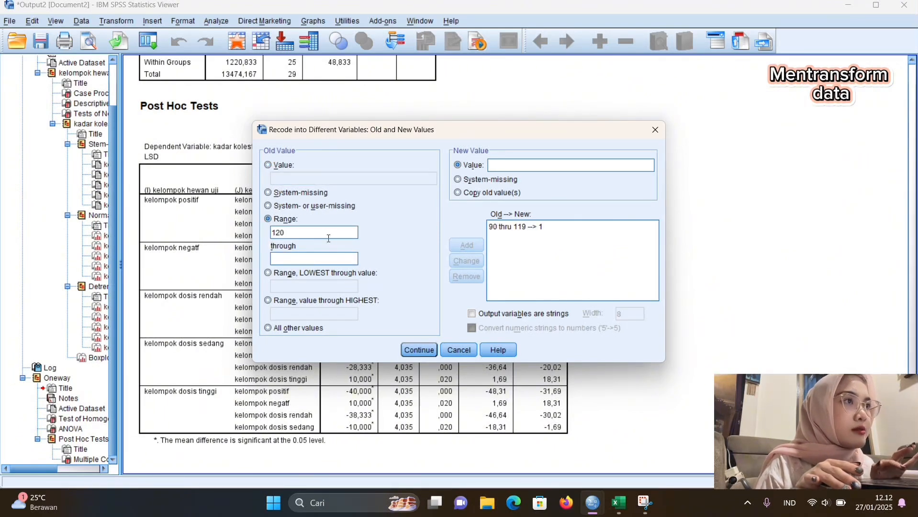
left_click(316, 259)
type("13")
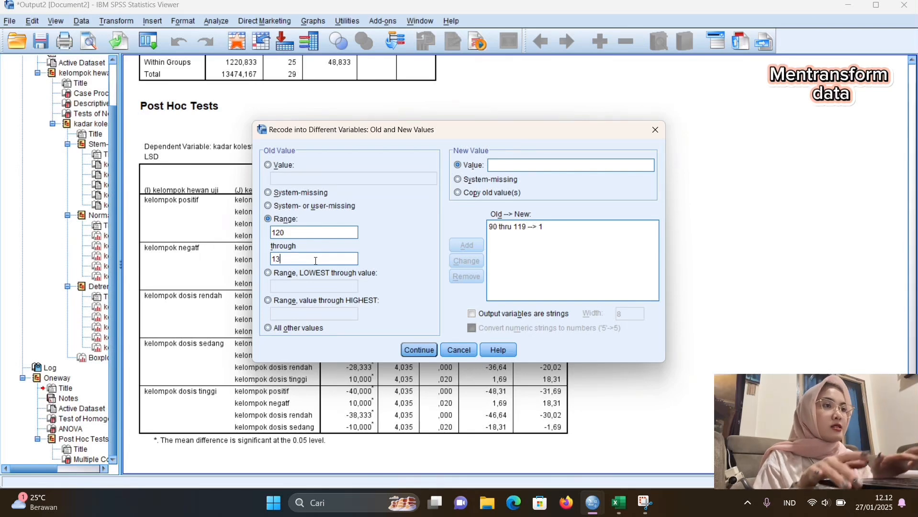
type("9")
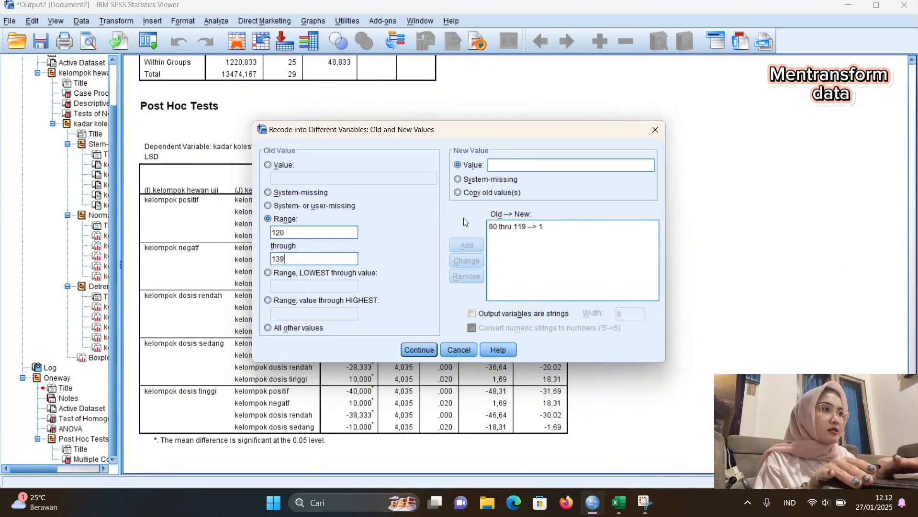
left_click(500, 166)
type("2")
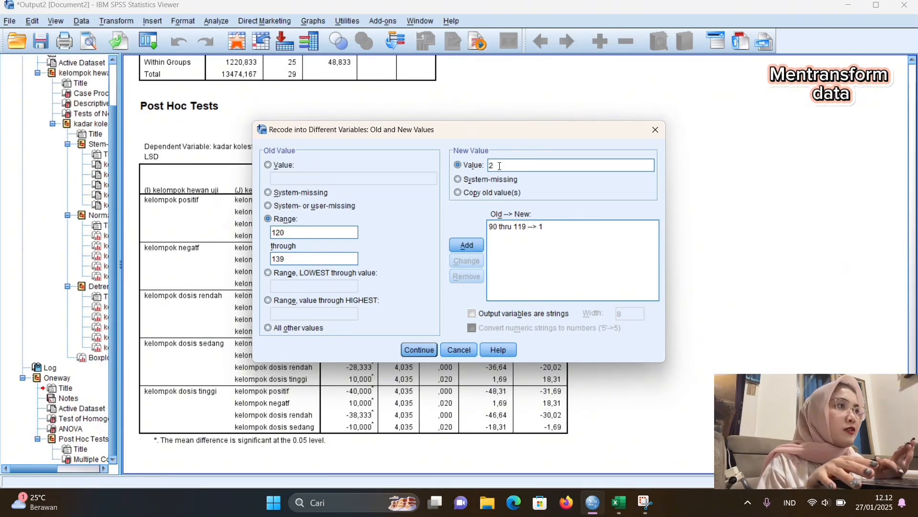
left_click(477, 244)
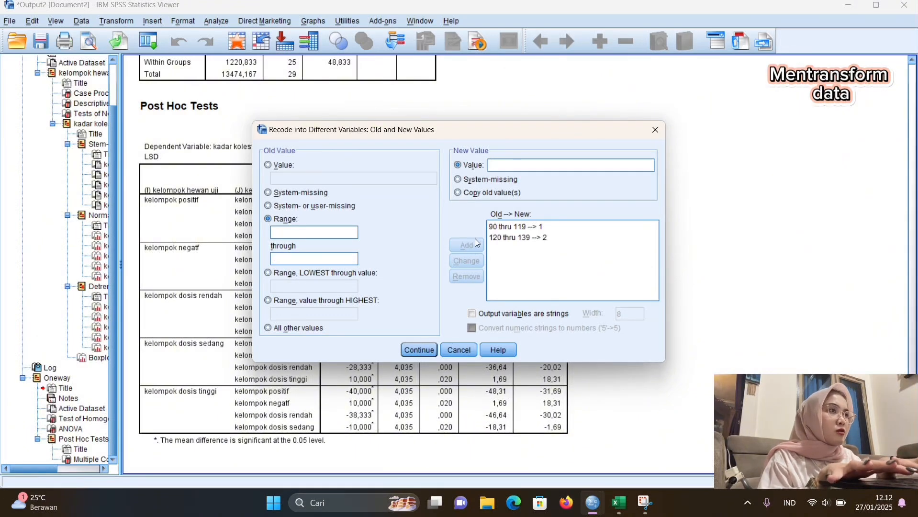
Add a recode rule that maps values from 140 through the highest to 3, and run the recode
left_click(506, 166)
type("3")
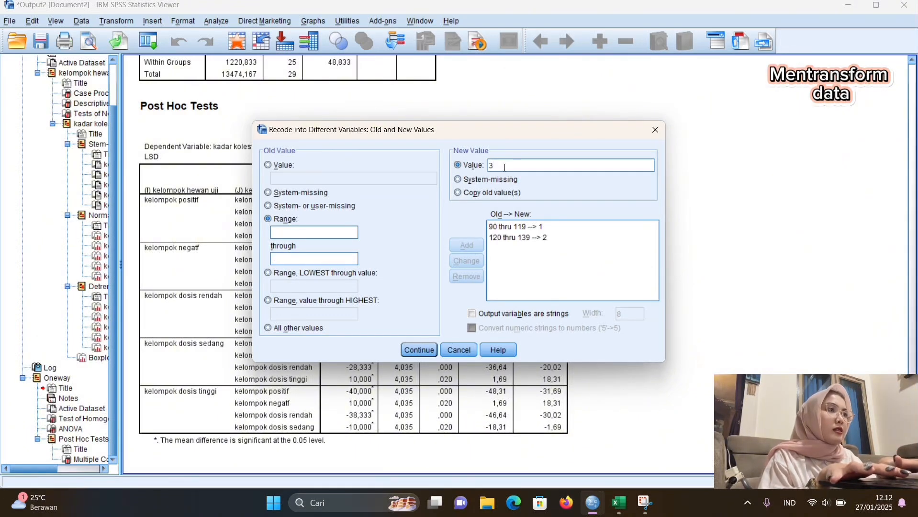
left_click(268, 301)
left_click(288, 314)
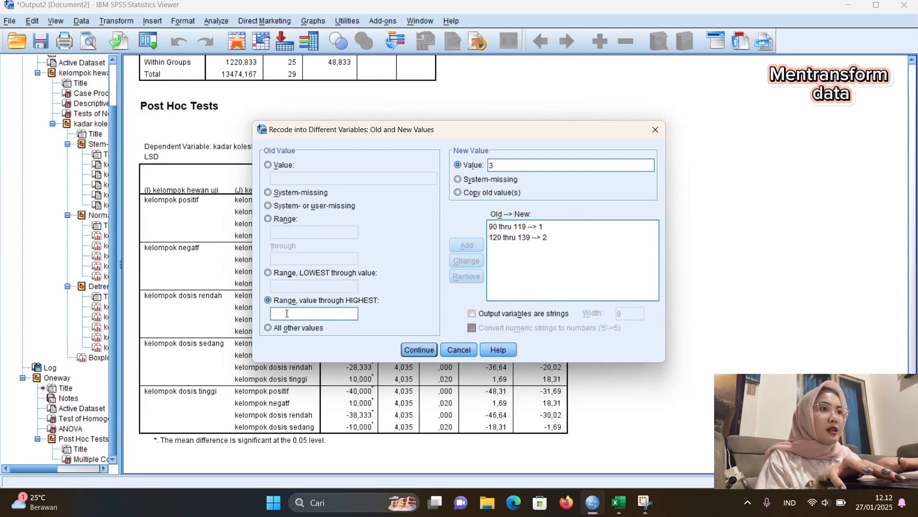
type("140")
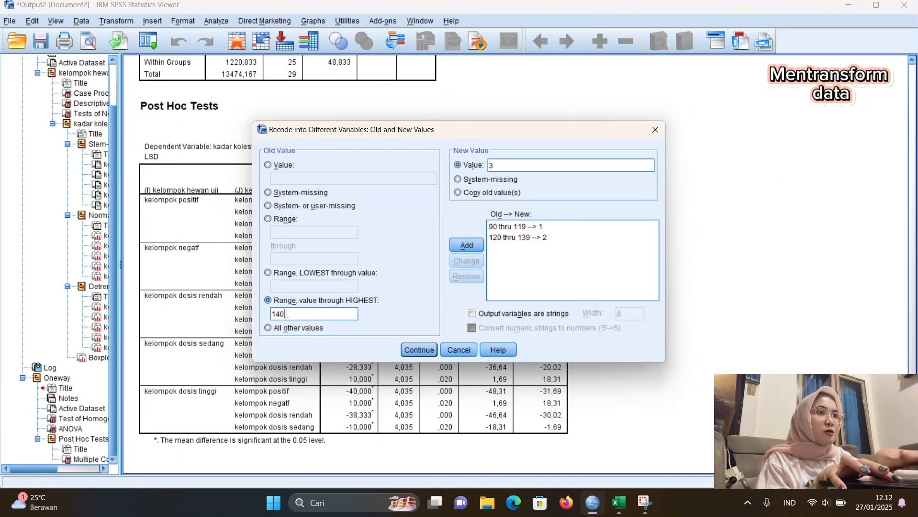
left_click(465, 247)
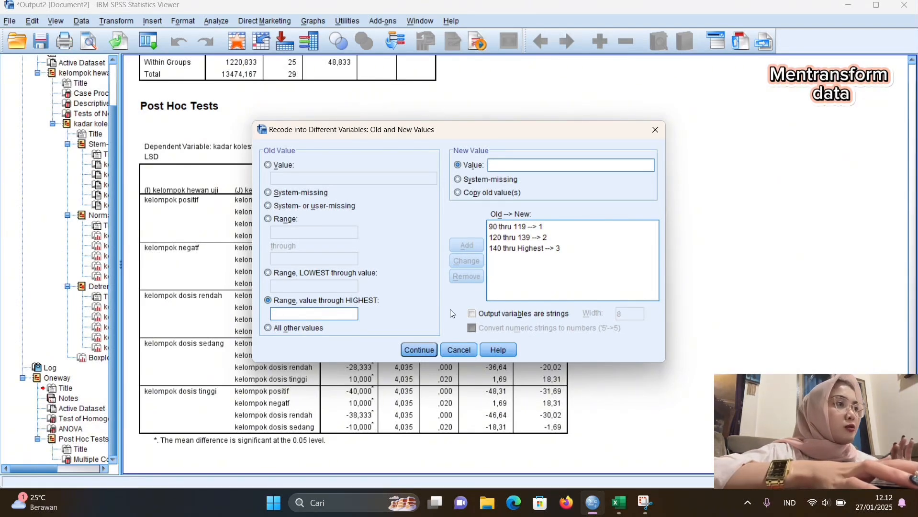
left_click(420, 351)
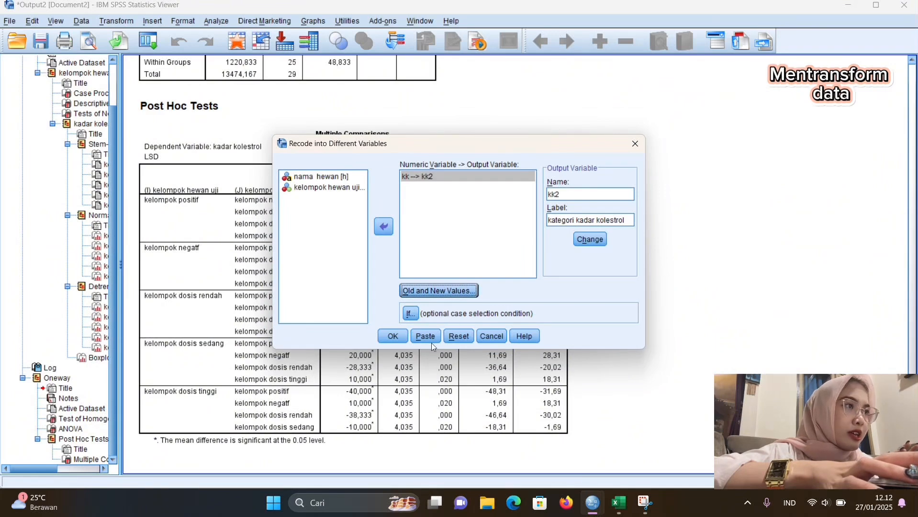
left_click(393, 337)
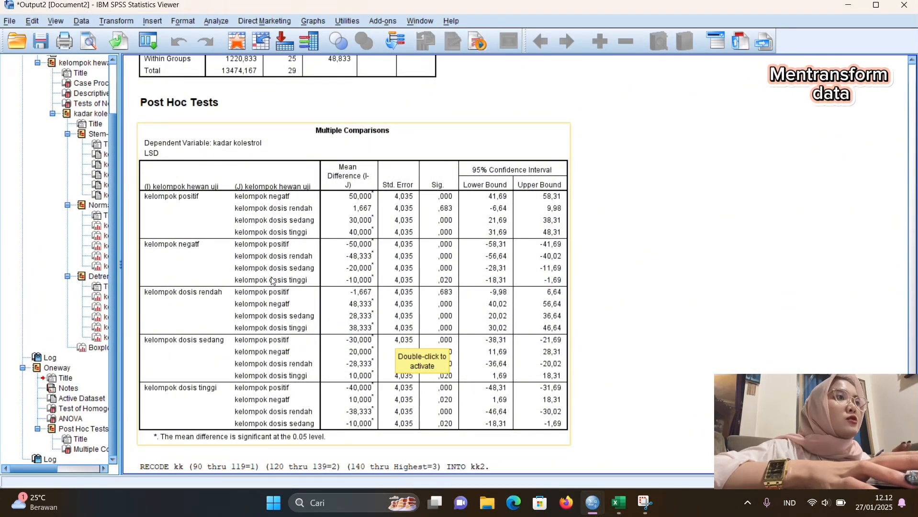
Switch to the Data Editor and define value labels for kk2: 1 = normal, 2 = sedang, 3 = tinggi
key("alt+Tab")
left_click(337, 115)
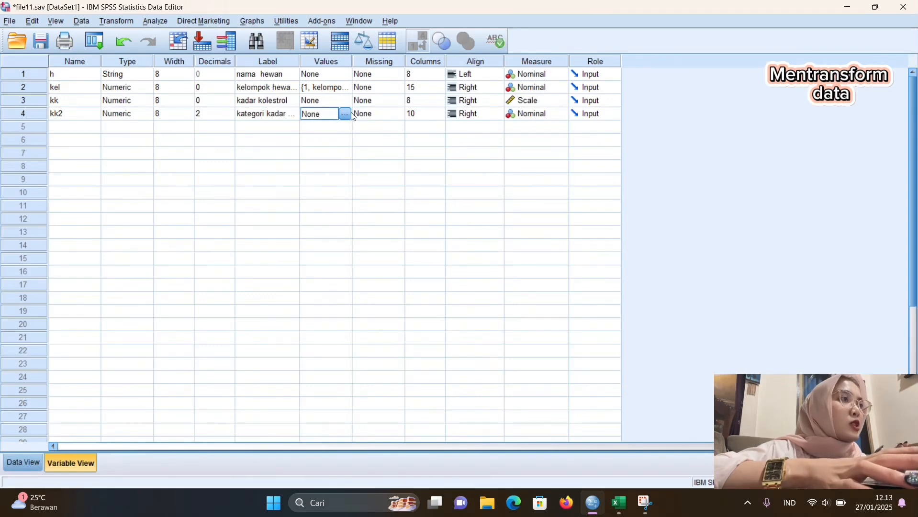
left_click(351, 113)
left_click(346, 115)
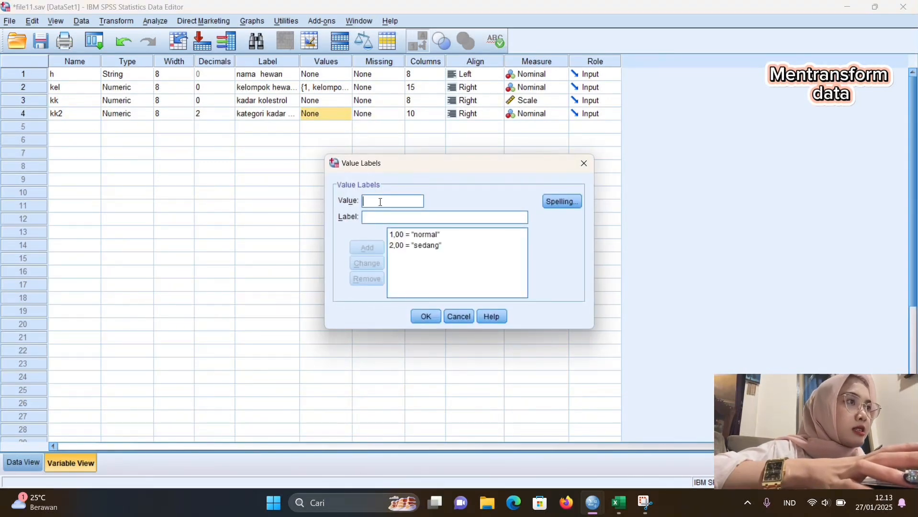
type("3")
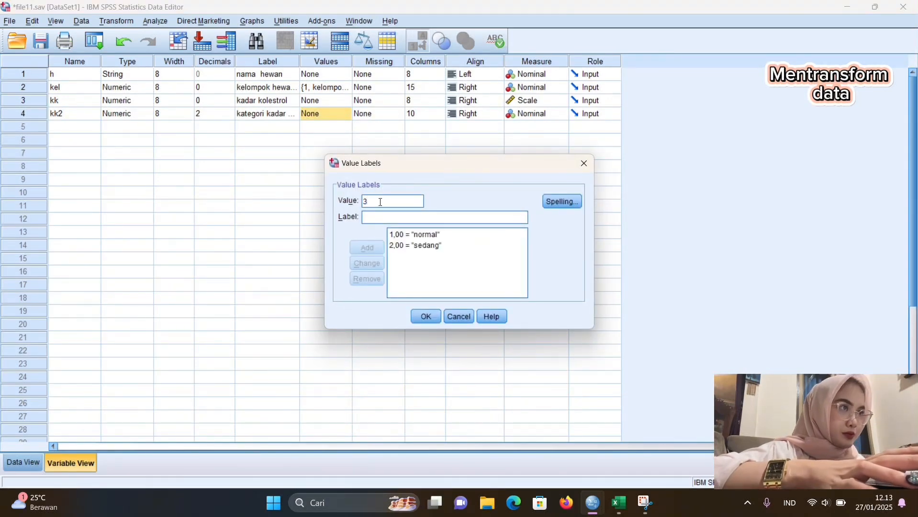
left_click(381, 216)
type("t")
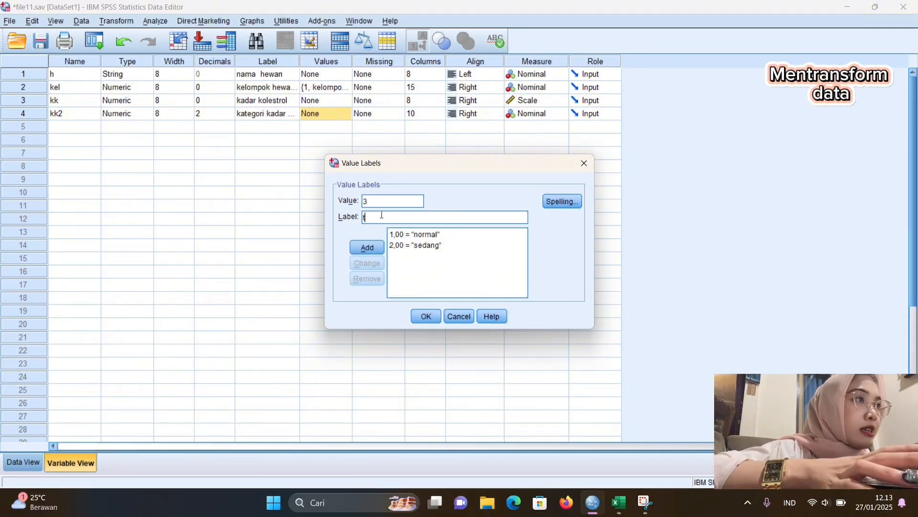
type("inggi")
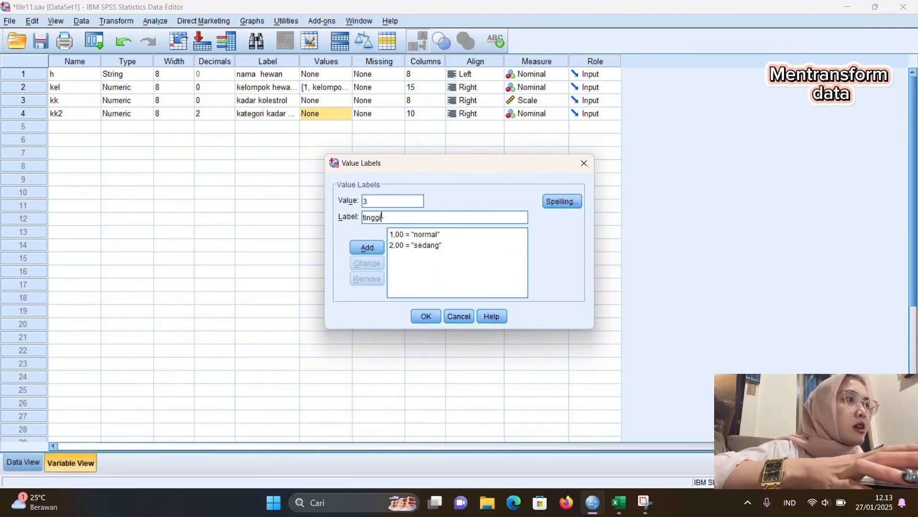
left_click(366, 247)
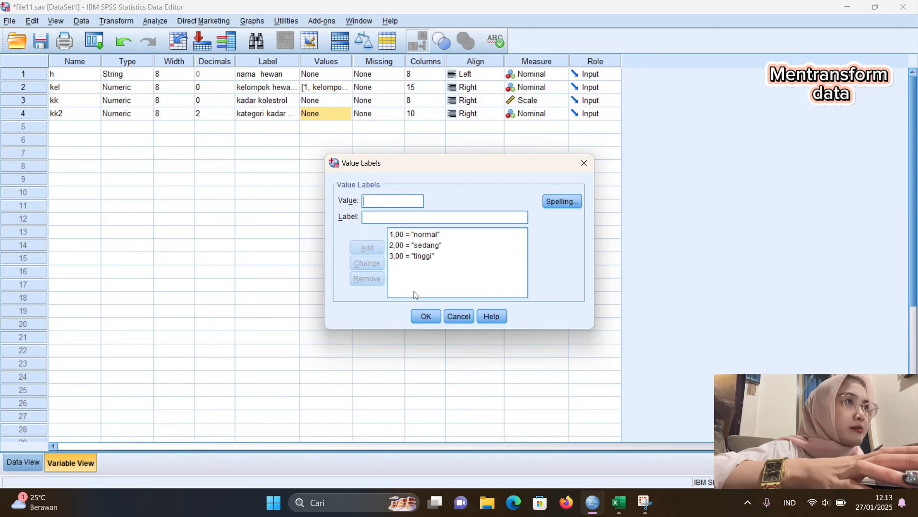
left_click(426, 316)
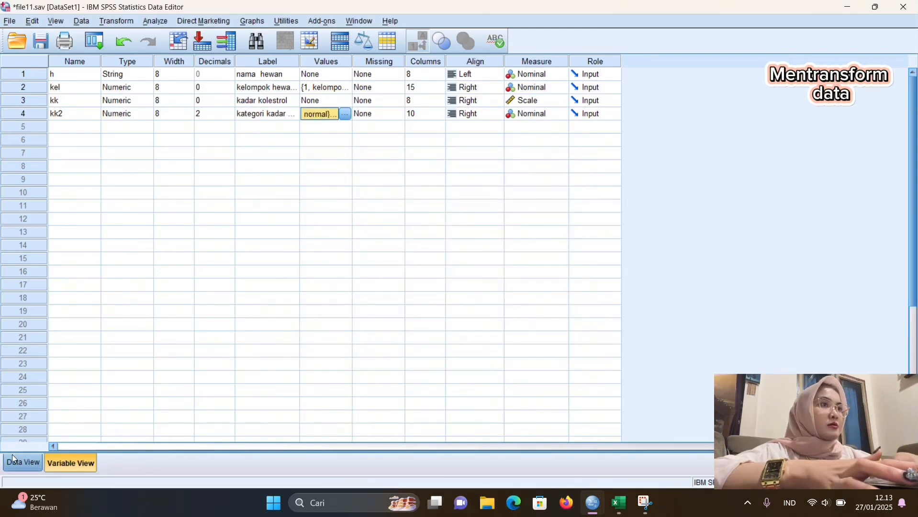
Examine the labelled kk2 categories of the cases in the data view
left_click(14, 461)
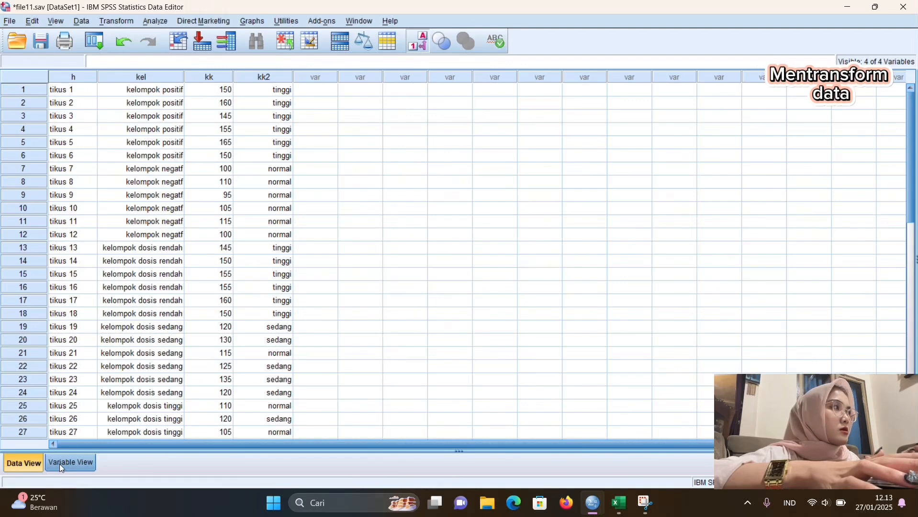
left_click(60, 464)
left_click(16, 464)
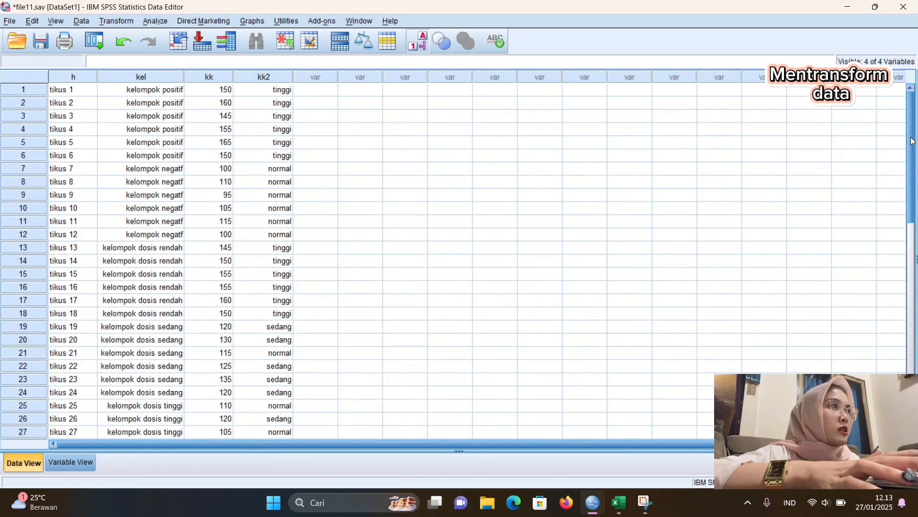
mouse_move(912, 127)
left_mouse_down()
mouse_move(911, 160)
mouse_move(902, 130)
left_mouse_up()
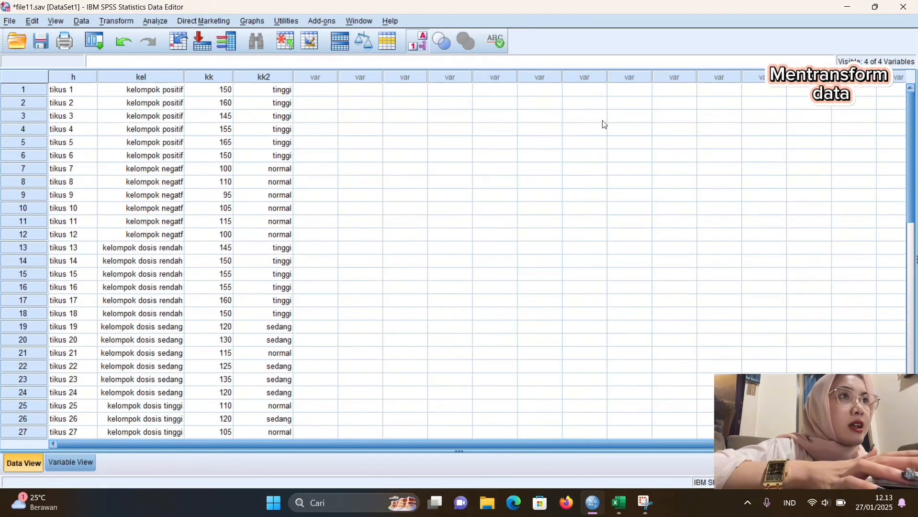
Set up a Kruskal-Wallis H test for several independent samples with kategori kadar kolestrol (kk2) as test variable and kel as grouping variable
left_click(155, 21)
mouse_move(206, 230)
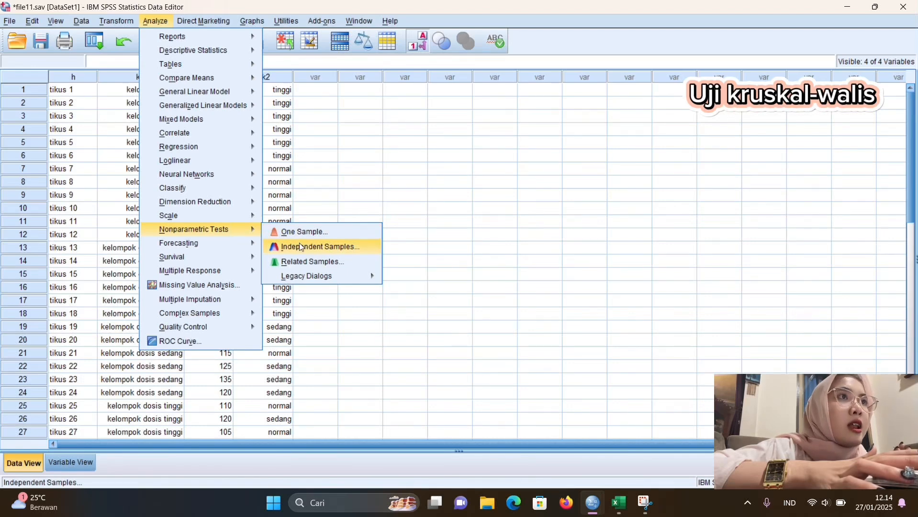
mouse_move(309, 275)
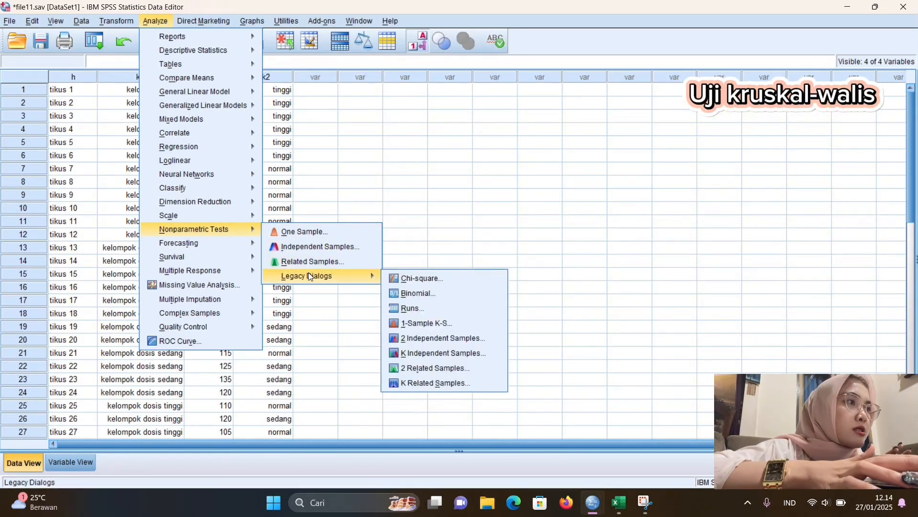
left_click(432, 356)
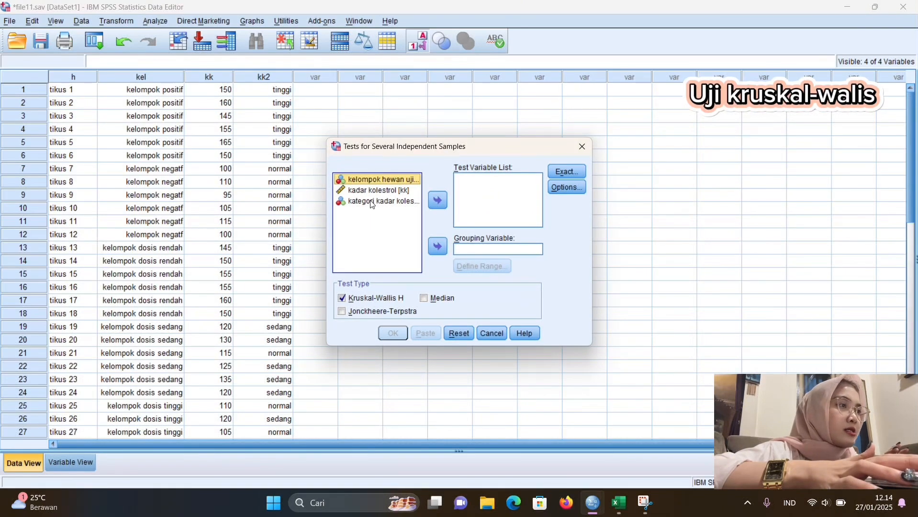
left_click(373, 203)
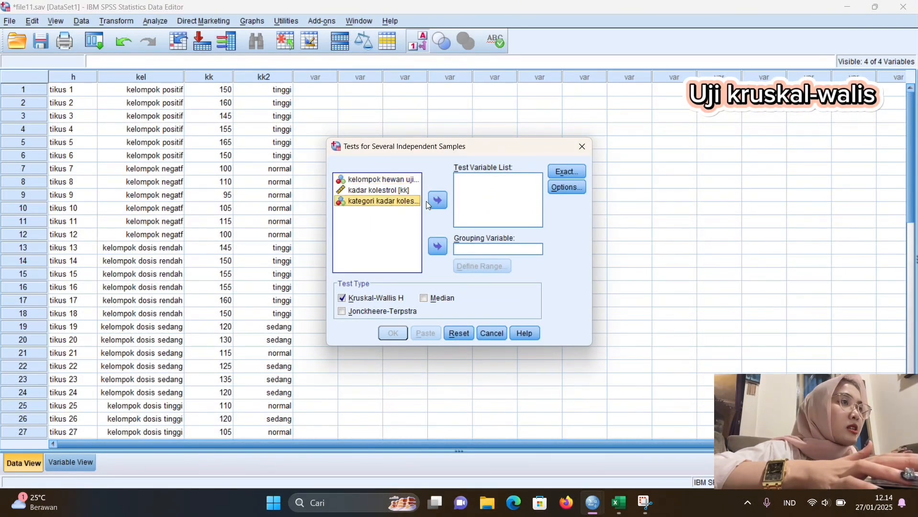
left_click(440, 203)
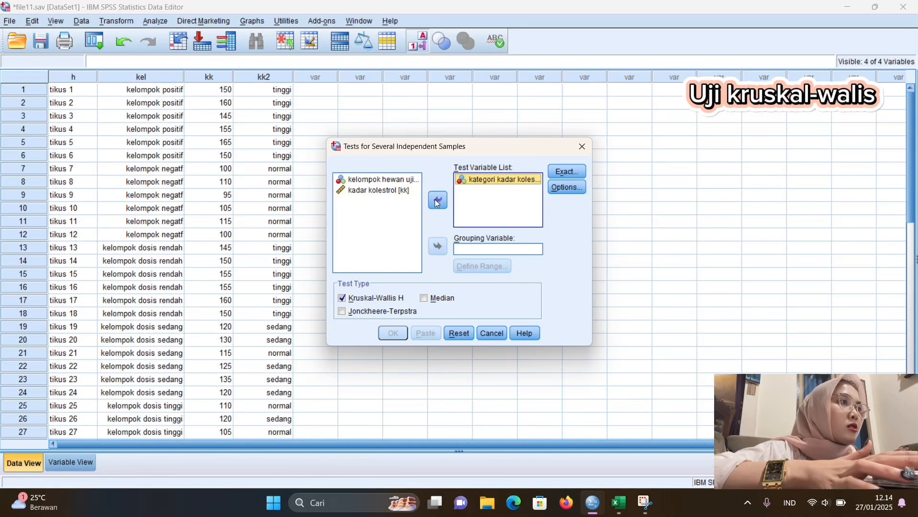
left_click(387, 181)
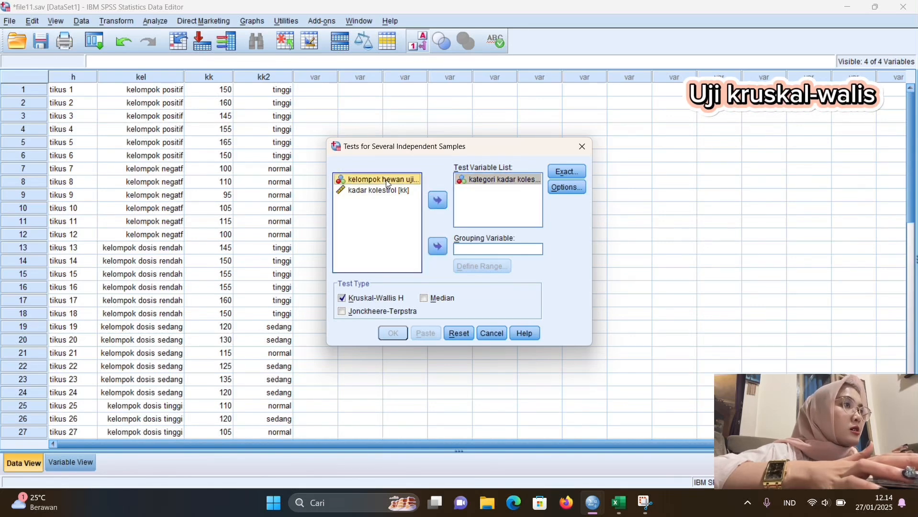
left_click(437, 247)
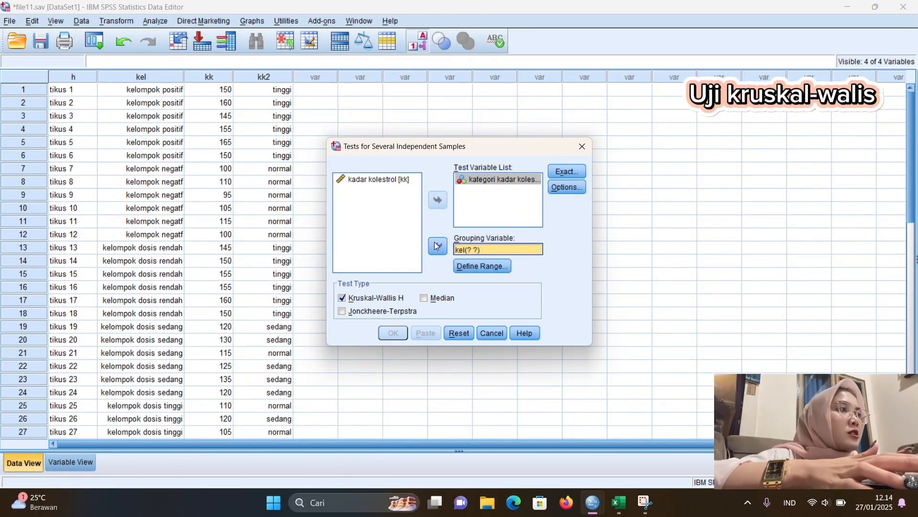
Define the grouping variable's range from 1 to 5 and run the Kruskal-Wallis test
left_click(487, 263)
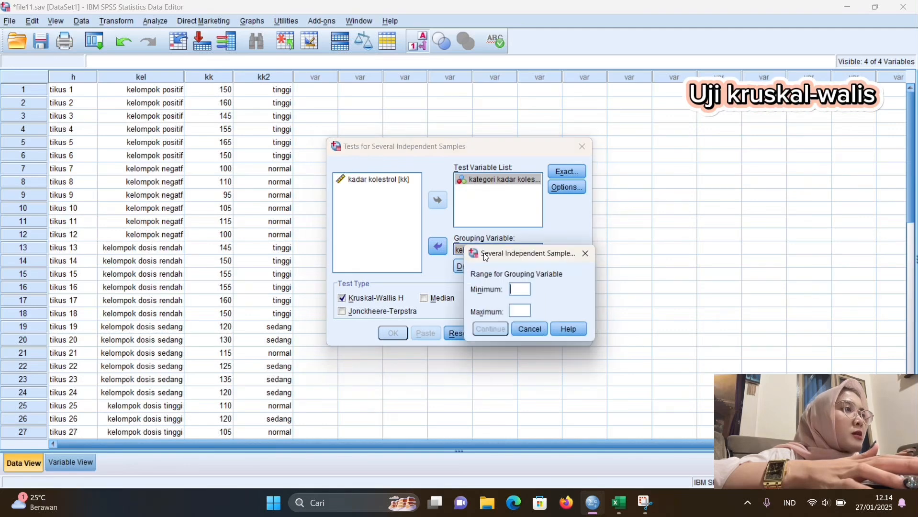
left_click(521, 312)
type("5")
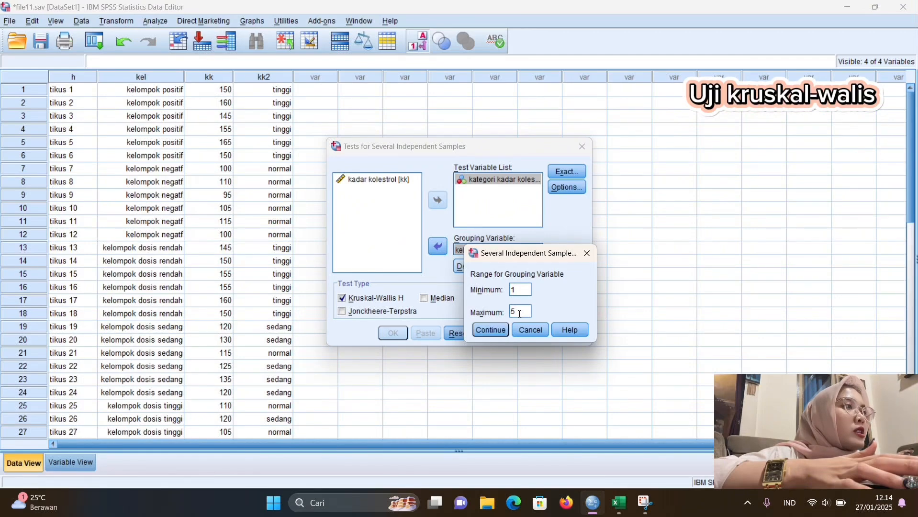
left_click(492, 330)
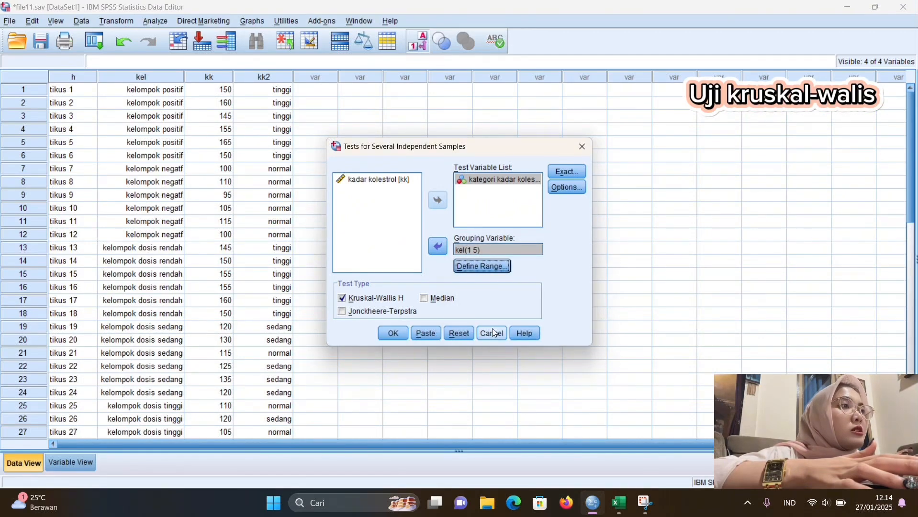
left_click(392, 334)
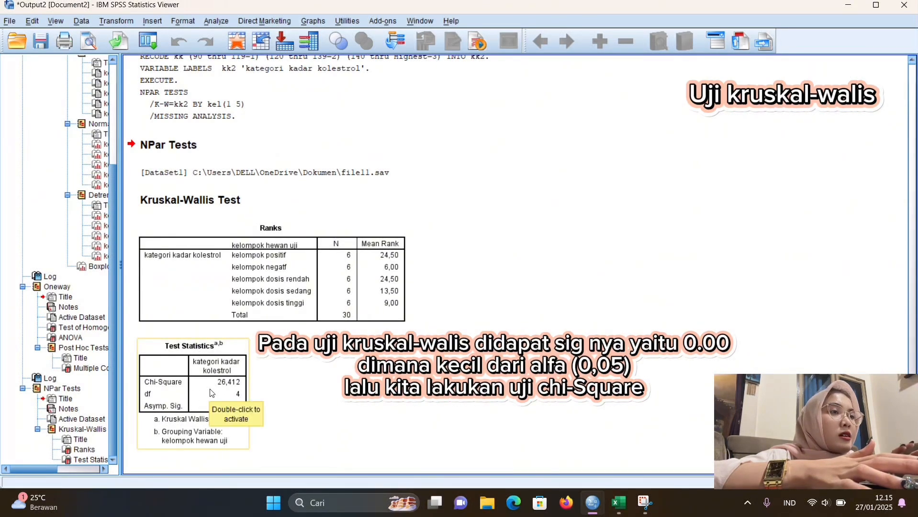
Set up a Mann-Whitney U test for two independent samples with kategori kadar kolestrol as test variable and kel as grouping variable
left_click(216, 21)
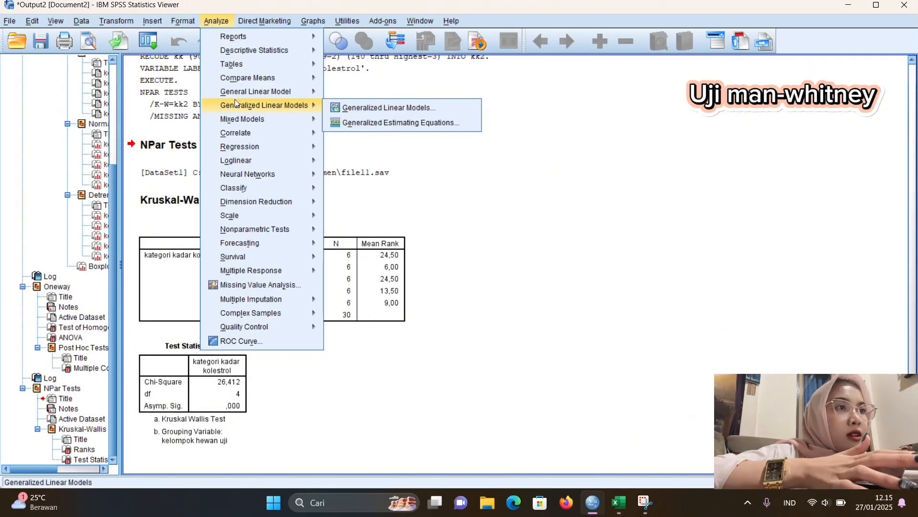
mouse_move(268, 229)
mouse_move(372, 276)
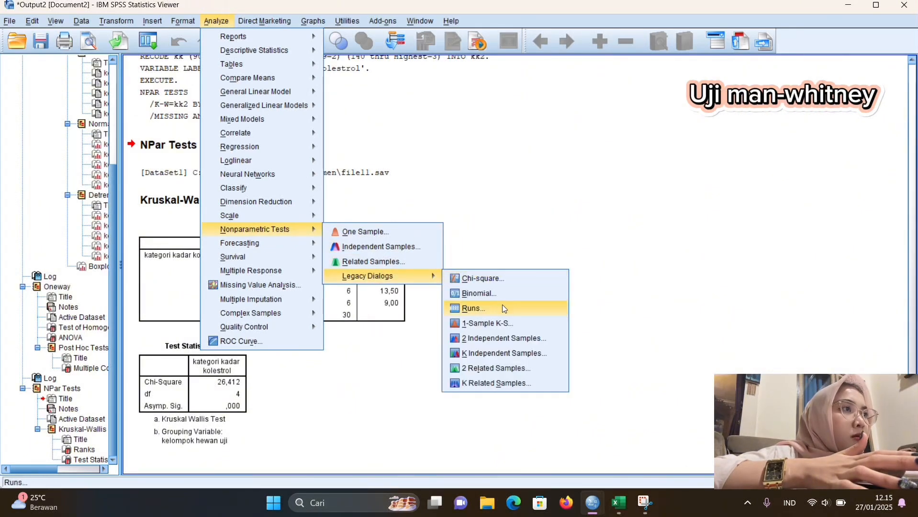
left_click(498, 341)
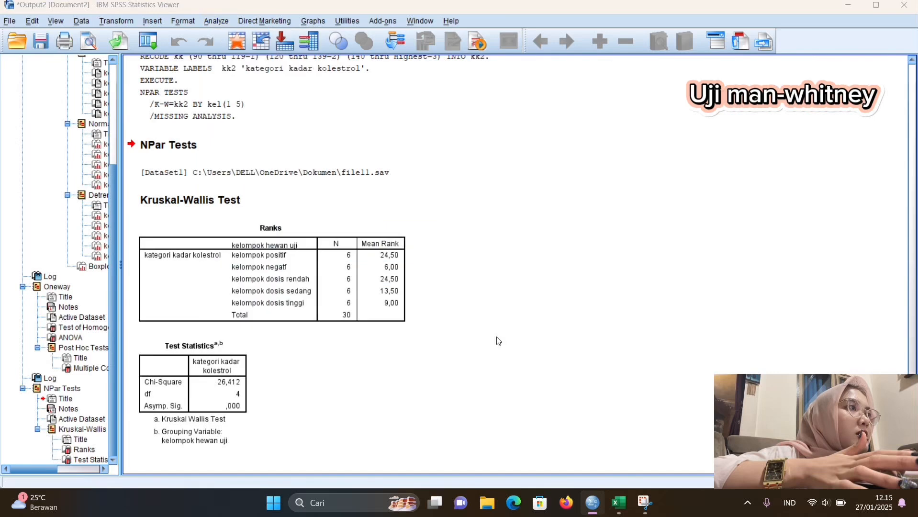
left_click(432, 239)
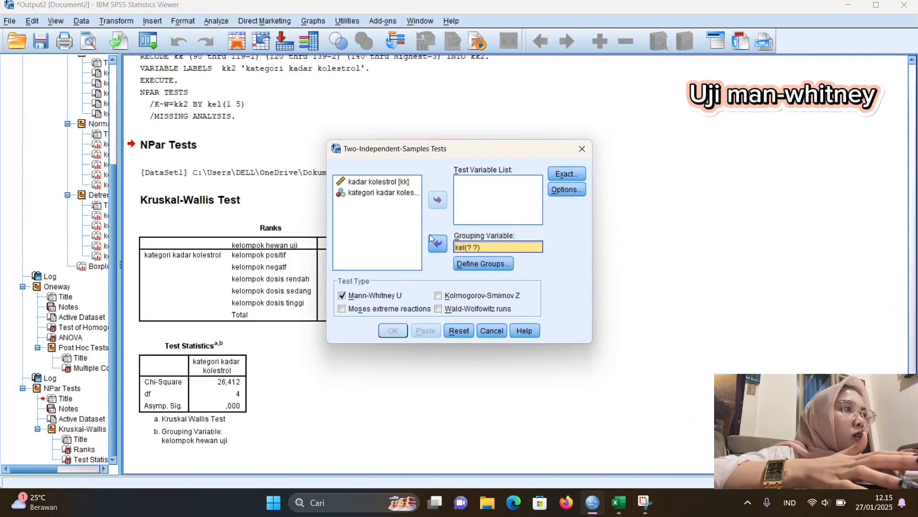
left_click(382, 182)
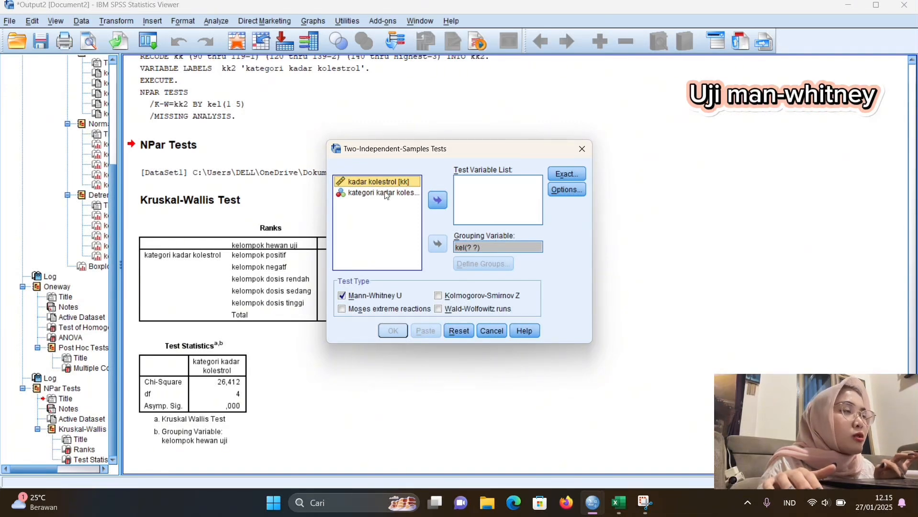
left_click(376, 193)
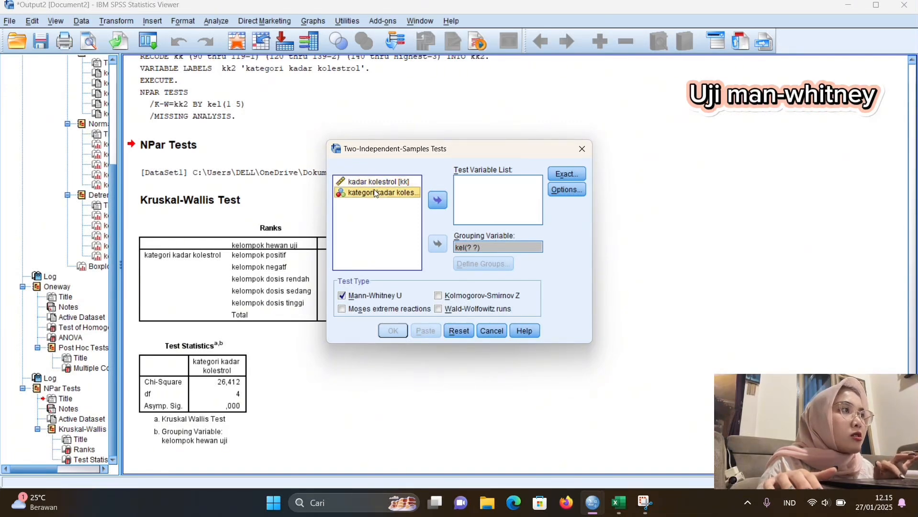
left_click(437, 201)
left_click(469, 247)
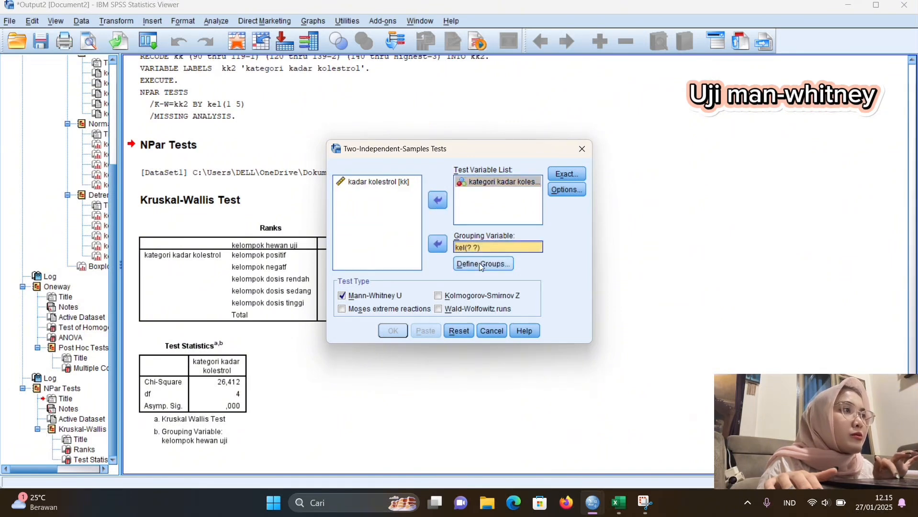
Define the compared groups as 1 and 3 and run the Mann-Whitney test
left_click(479, 263)
type("1")
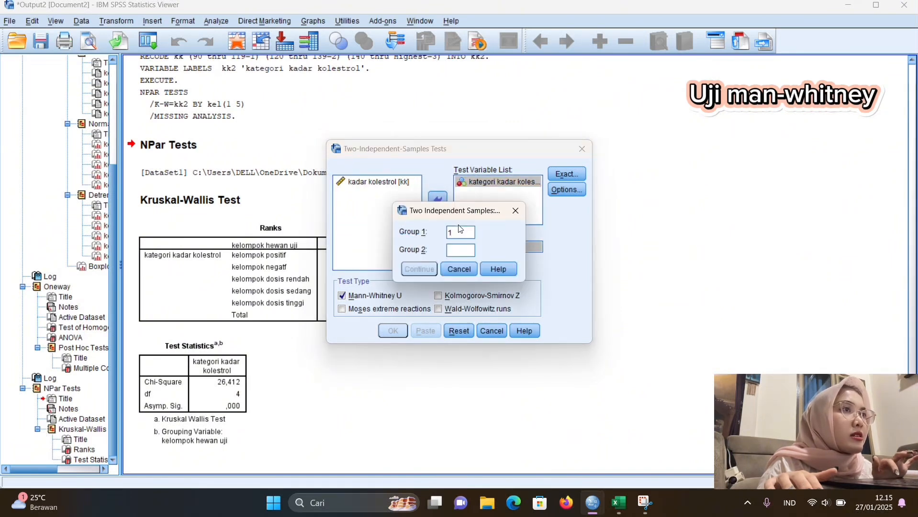
left_click(453, 249)
type("3")
left_click(419, 270)
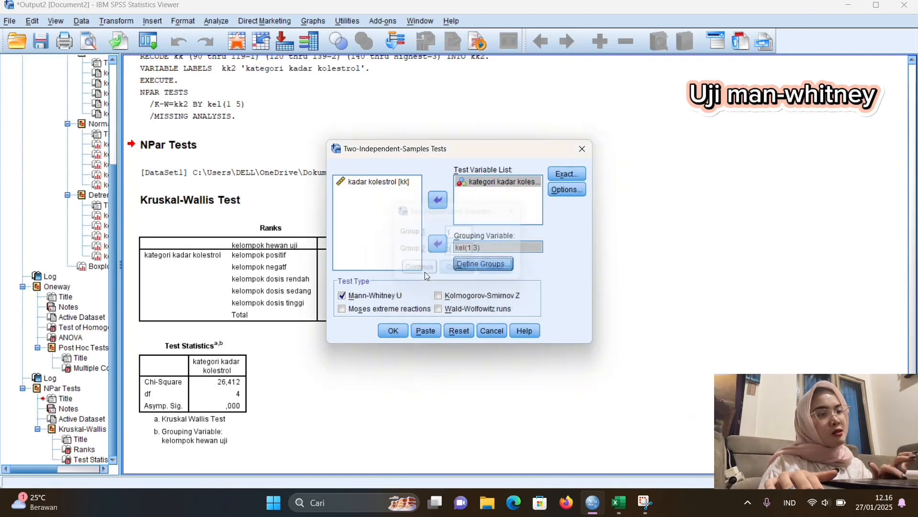
left_click(393, 332)
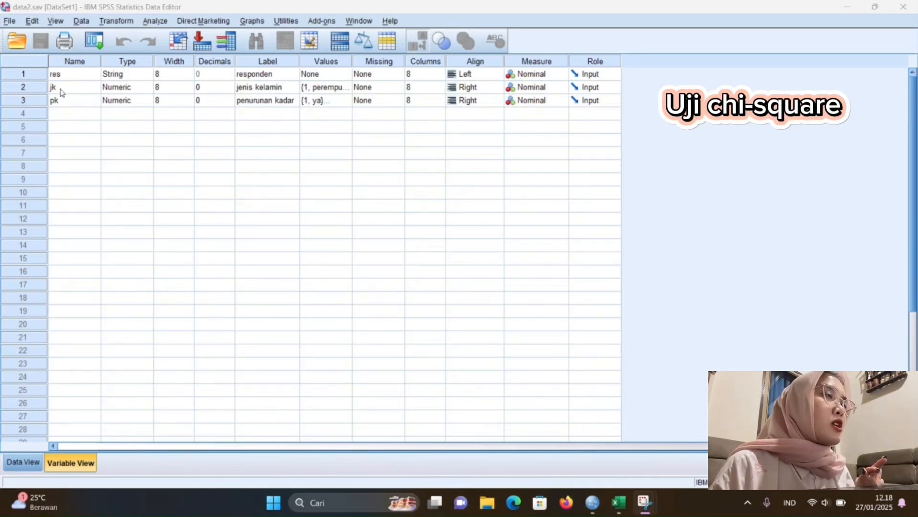
Review the value labels defined for the variables jk and pk in data2.sav
left_click(321, 91)
left_click(348, 90)
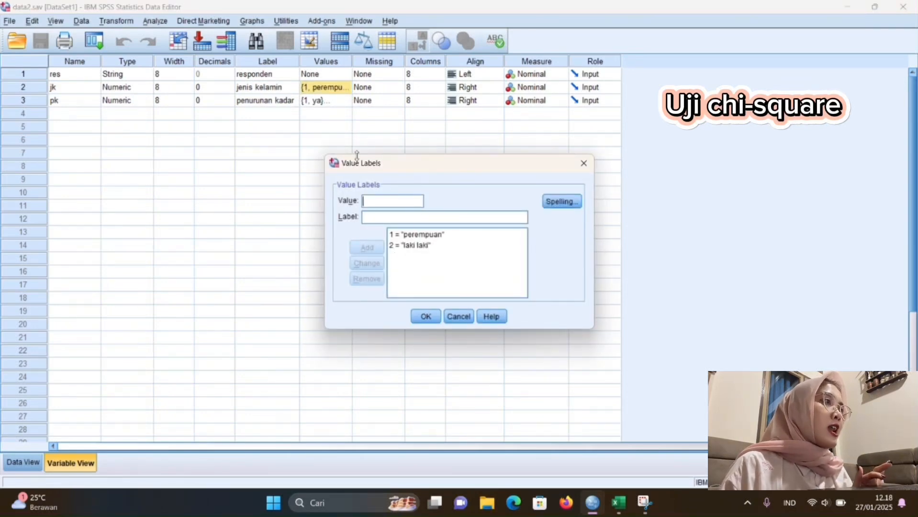
left_click(424, 316)
left_click(317, 106)
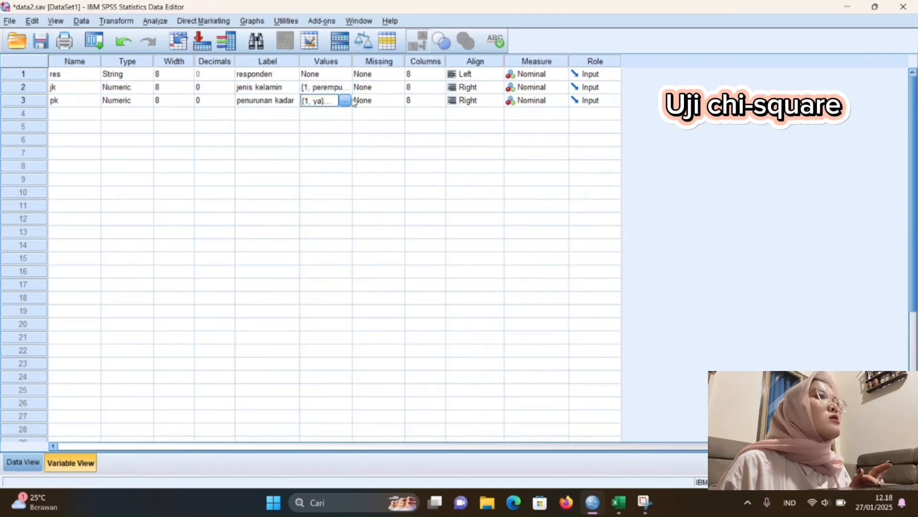
left_click(345, 101)
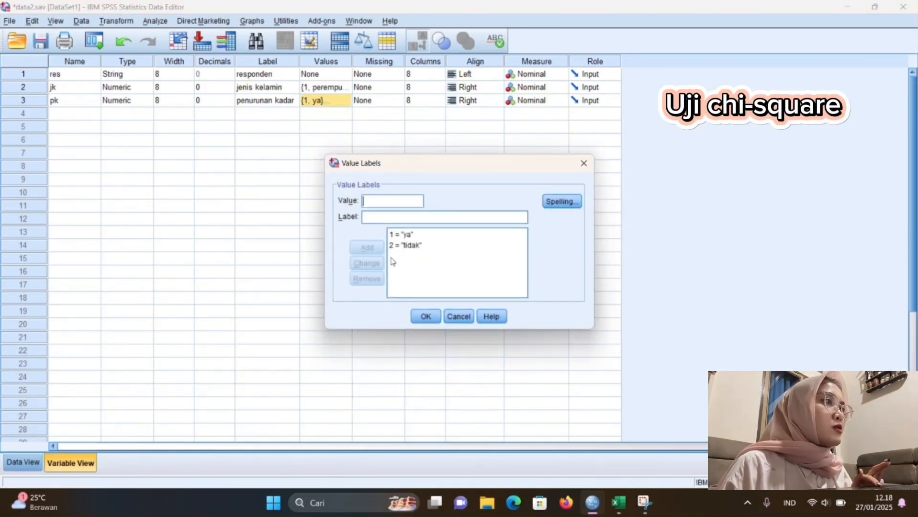
left_click(420, 318)
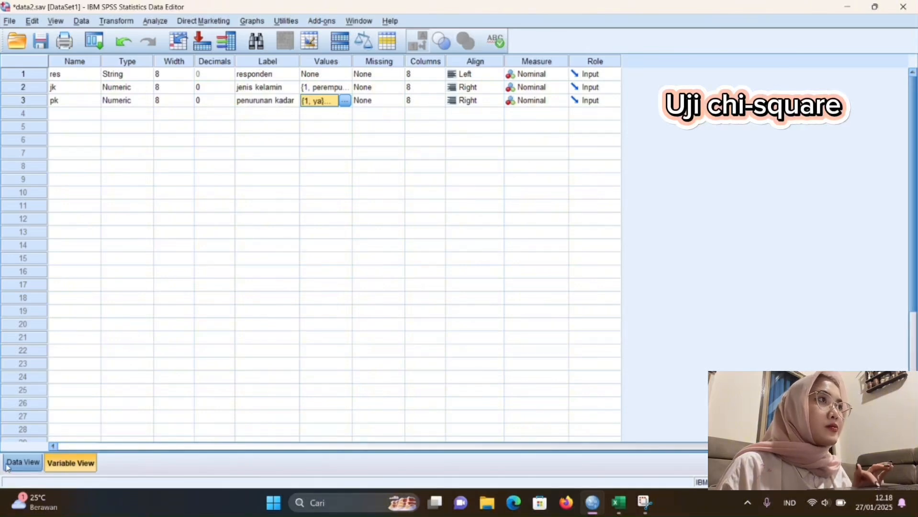
View the labelled respondent cases in the data view, and check the source values in the Excel sheet
left_click(23, 463)
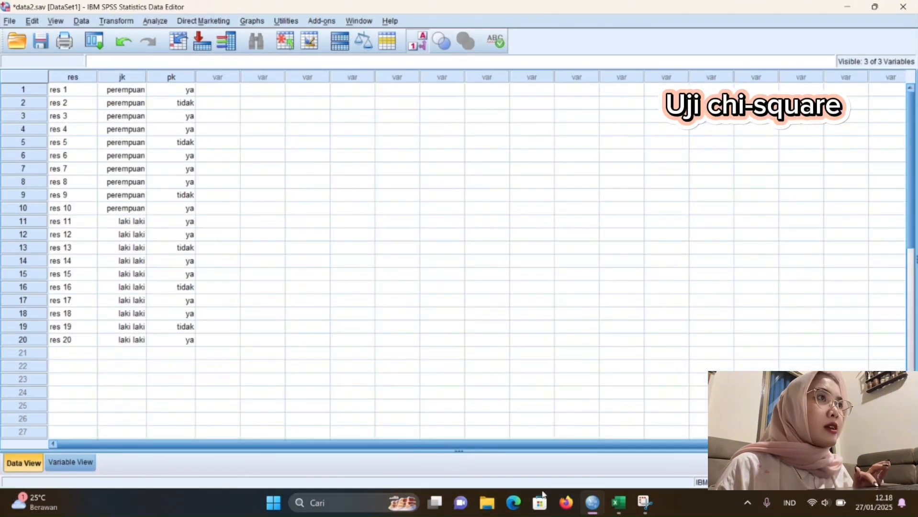
left_click(619, 508)
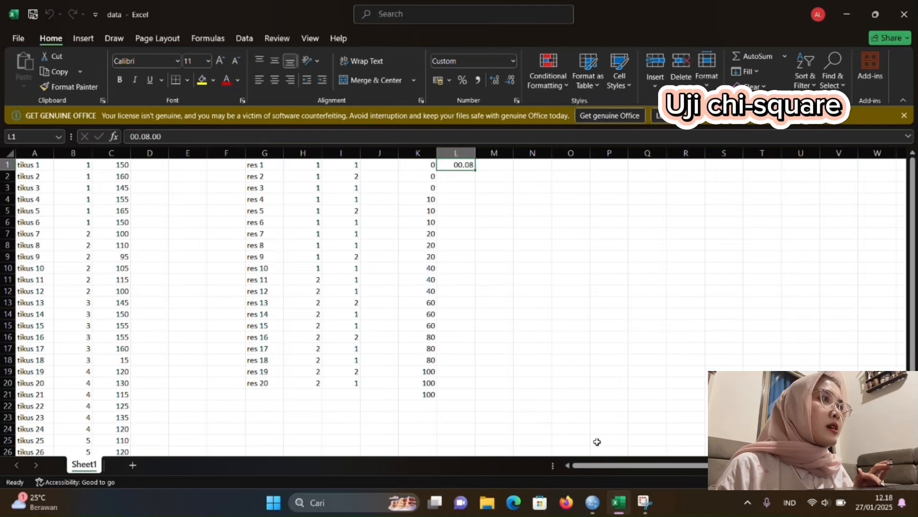
left_click_drag(914, 328, 915, 328)
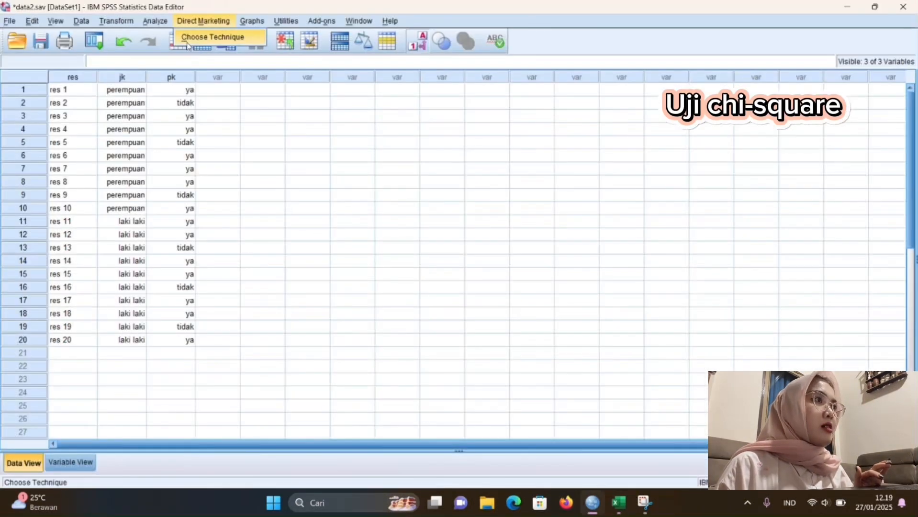
Set up a crosstab with penurunan kadar [pk] as the row variable and jenis kelamin [jk] as the column variable
mouse_move(158, 21)
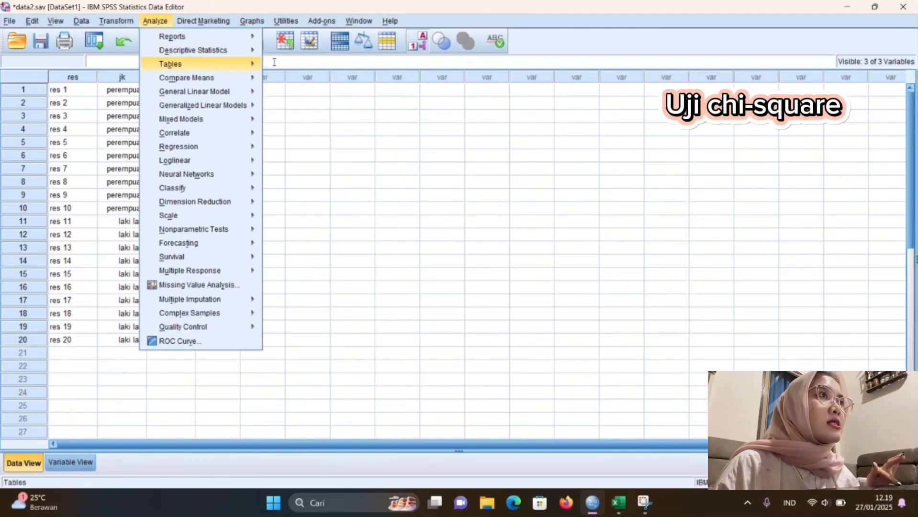
mouse_move(261, 48)
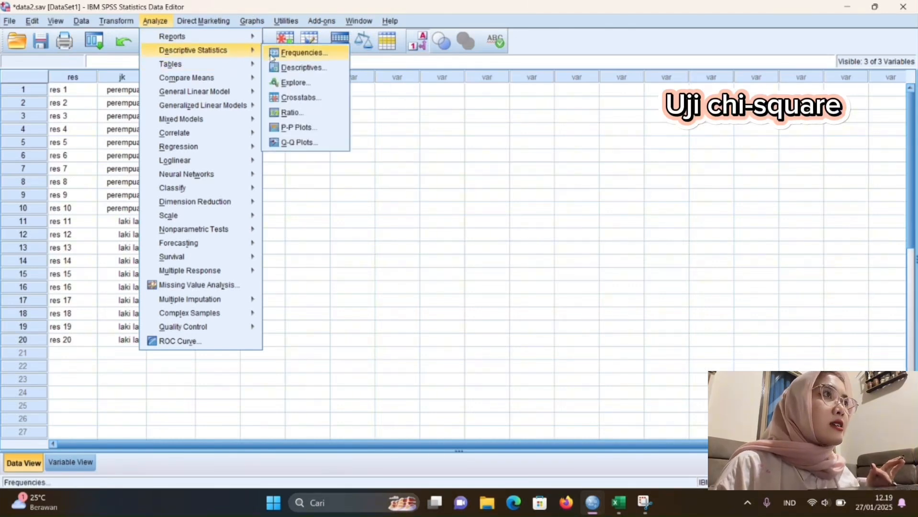
left_click(299, 97)
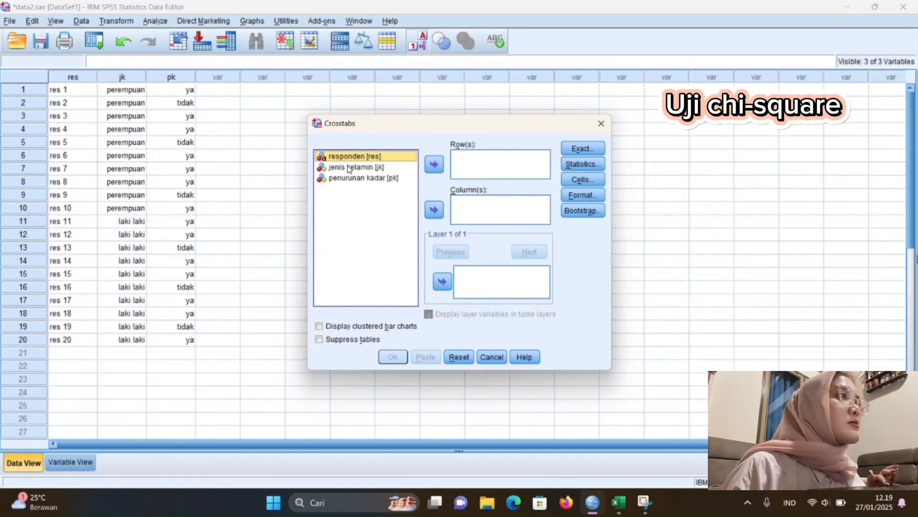
left_click(362, 176)
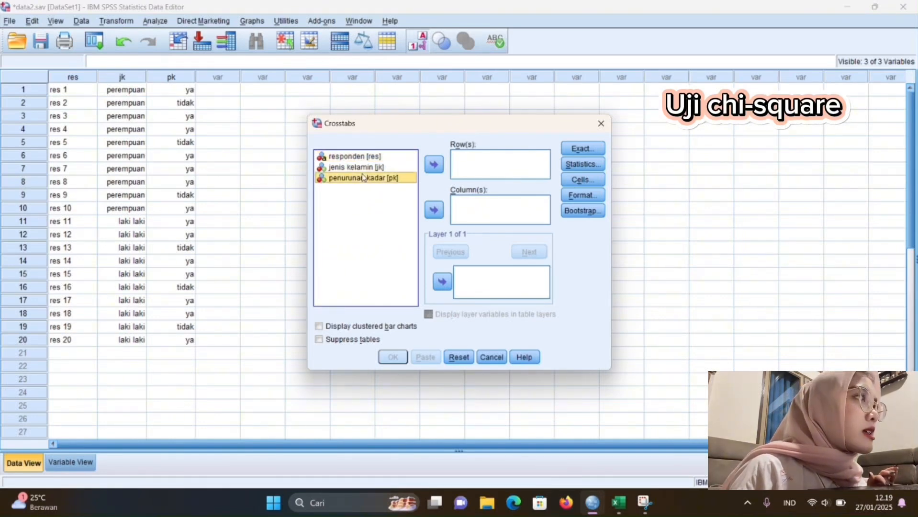
left_click(434, 166)
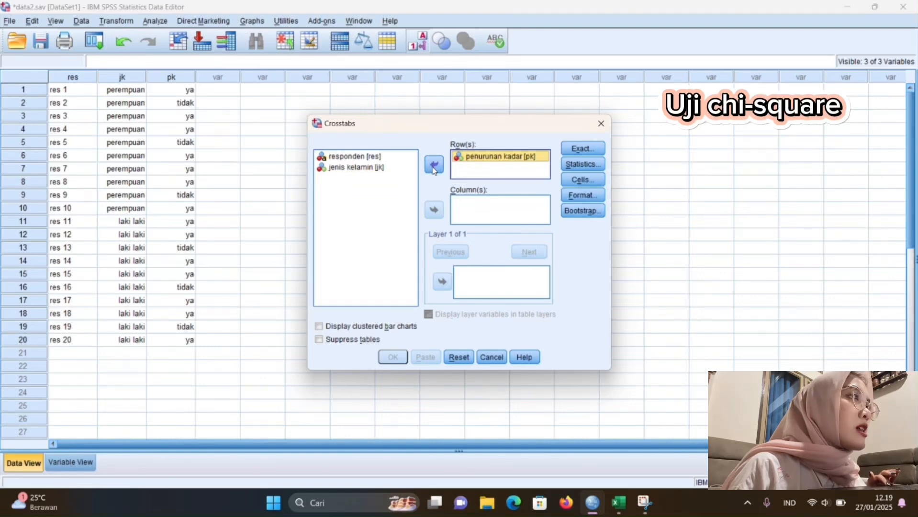
left_click(375, 167)
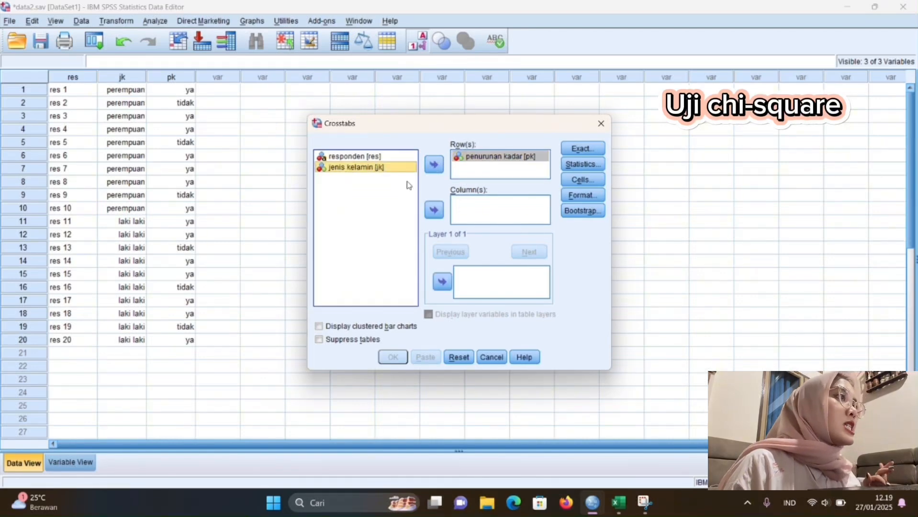
left_click(434, 209)
Include the Chi-square and Risk statistics in the crosstab
left_click(584, 164)
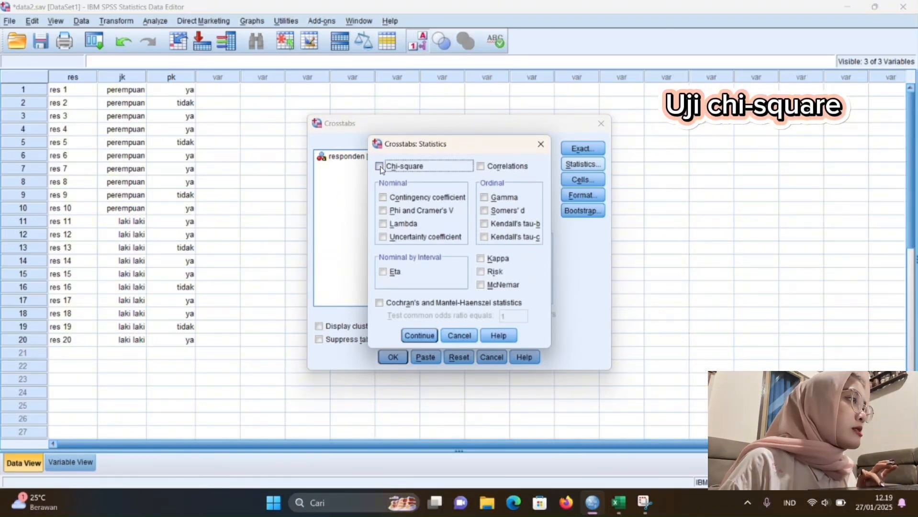
left_click(481, 271)
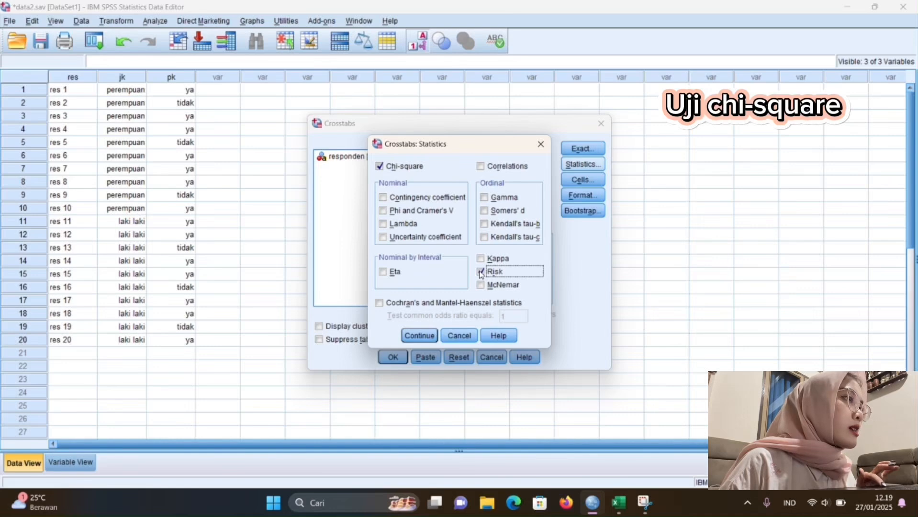
left_click(418, 337)
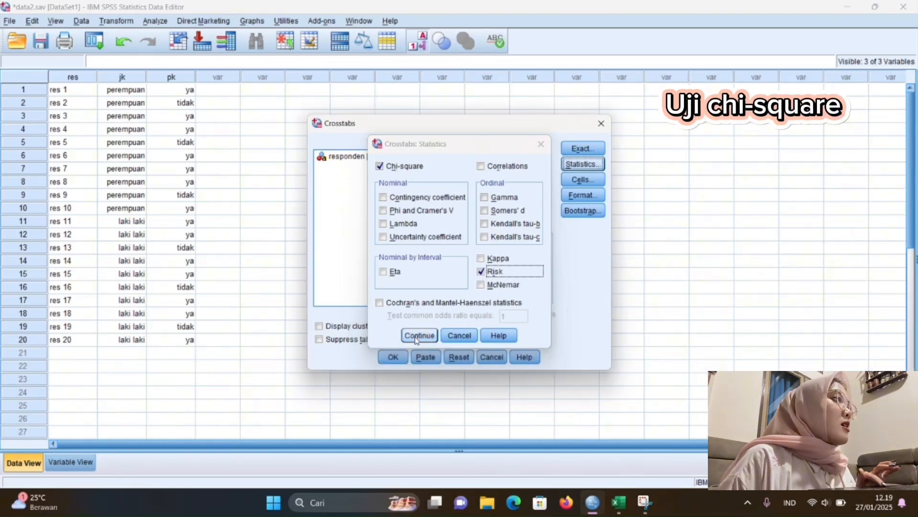
Add expected counts plus row and column percentages to the crosstab cells, and run the analysis
left_click(582, 179)
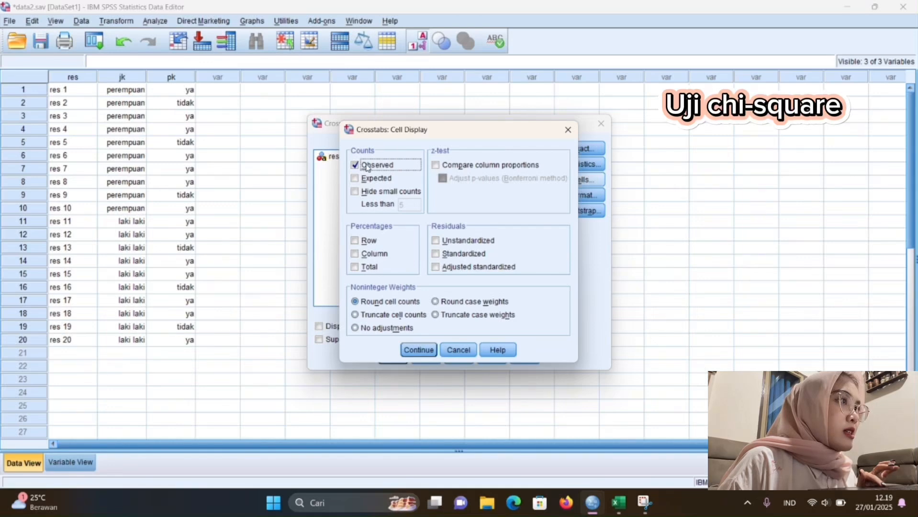
left_click(355, 178)
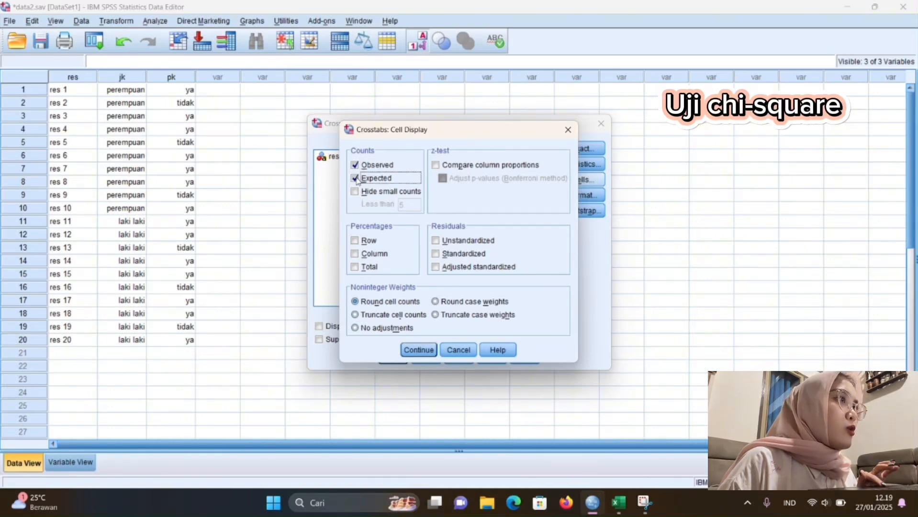
left_click(355, 241)
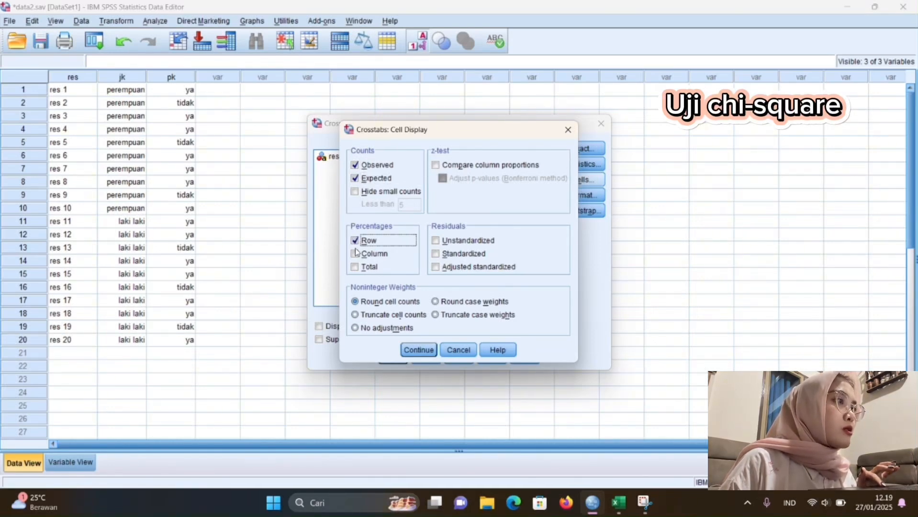
left_click(356, 254)
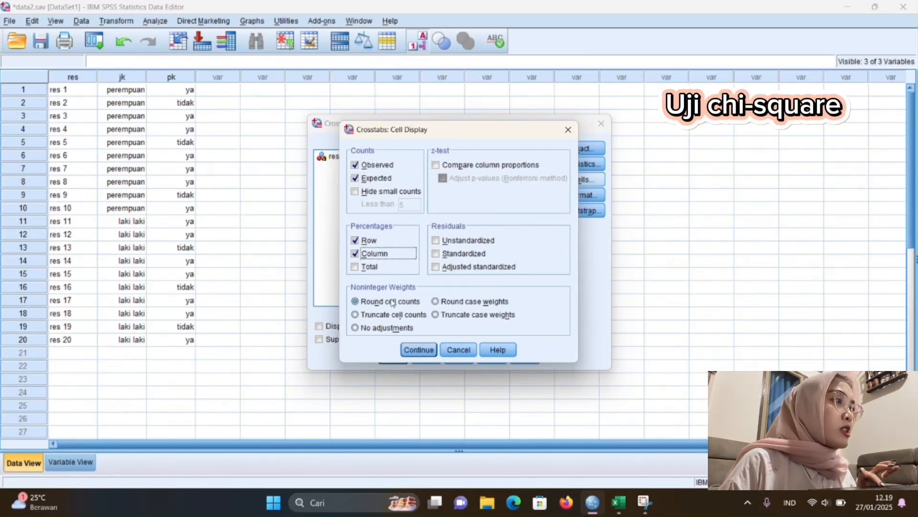
left_click(418, 349)
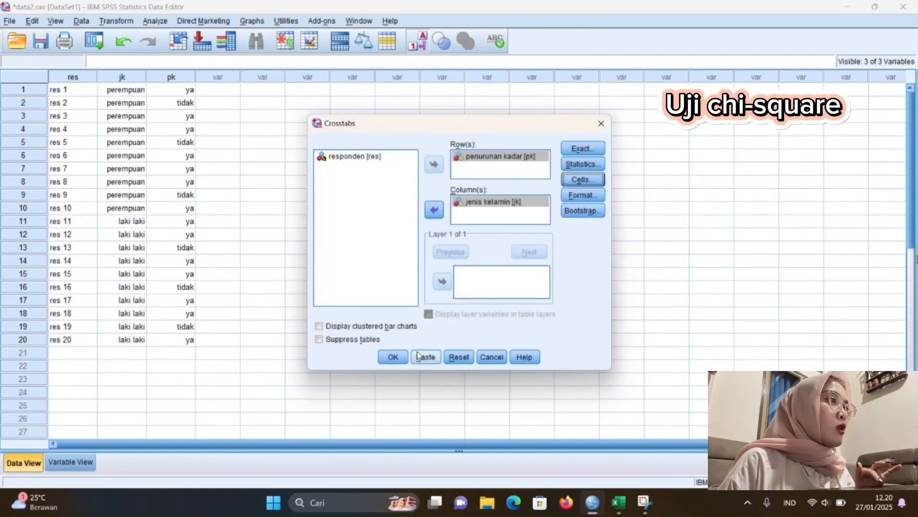
left_click(391, 358)
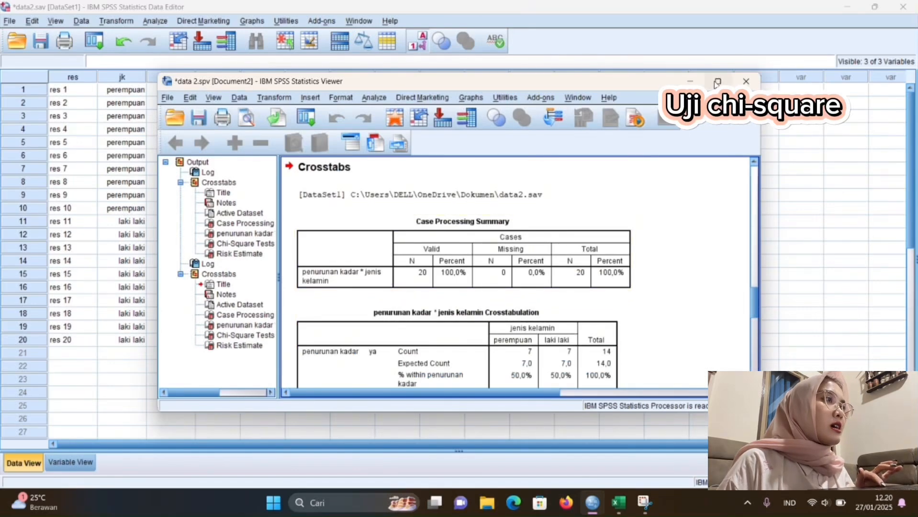
Maximize the output viewer and review the crosstabulation, chi-square test and risk estimate tables
left_click(717, 82)
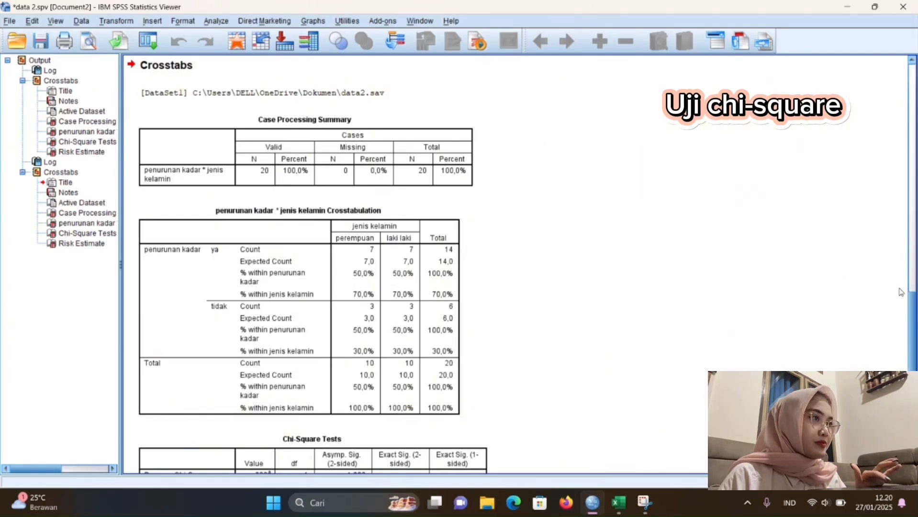
left_click_drag(913, 313, 903, 379)
scroll(268, 276, "up", 4)
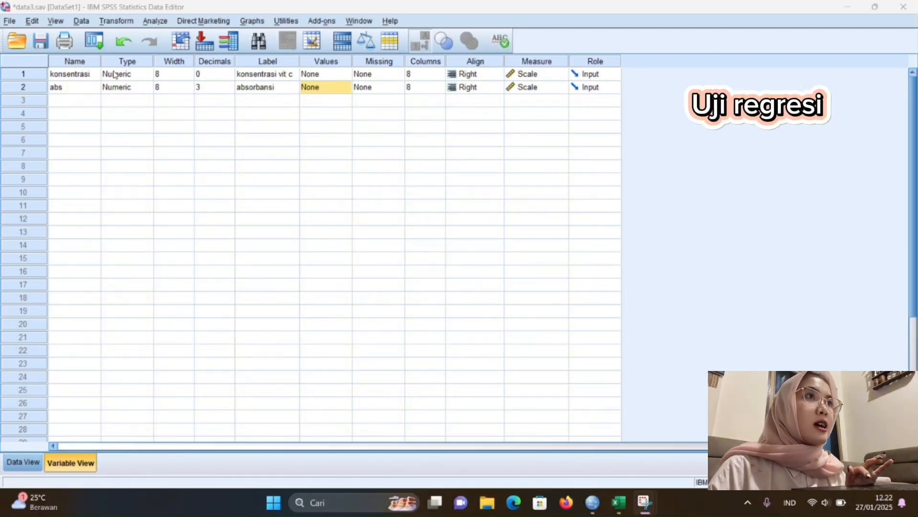
View the konsentrasi and abs data values in data3.sav, and return to the variable definitions
key("ctrl+t")
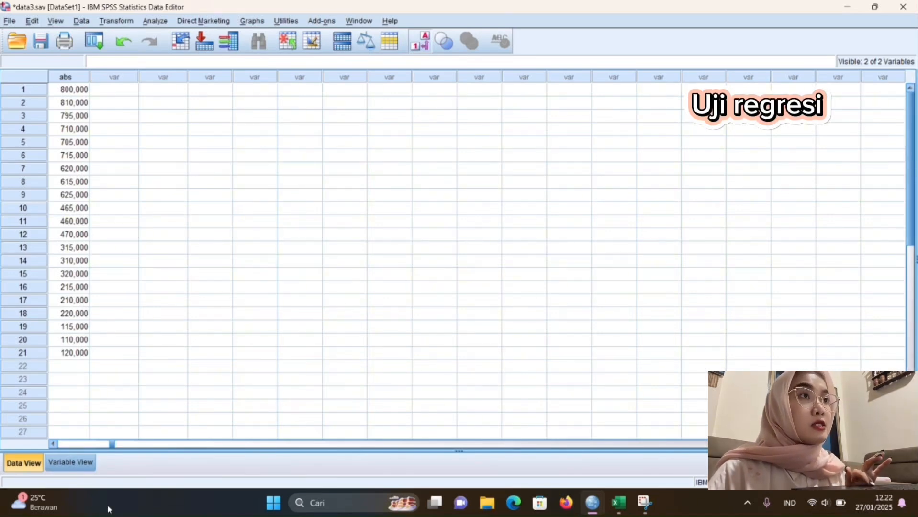
left_click_drag(112, 443, 44, 437)
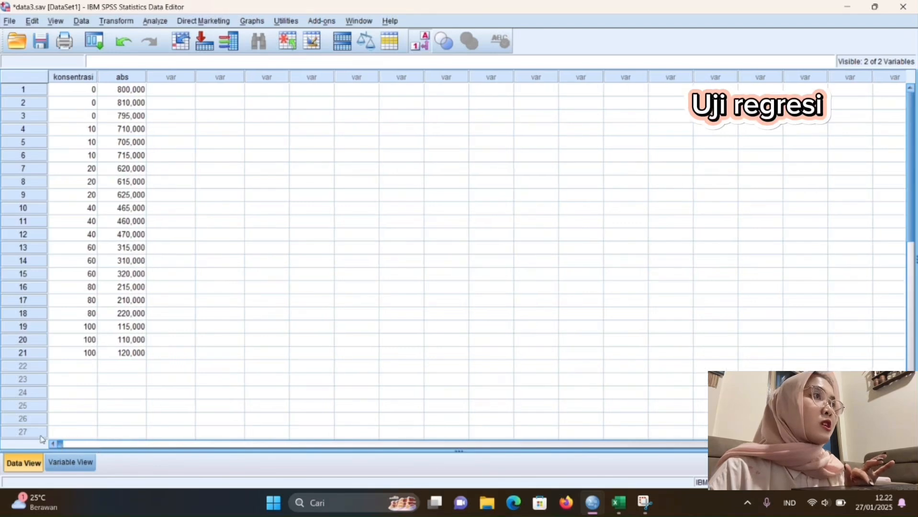
left_click(71, 462)
Run a linear regression with konsentrasi vit c as dependent and absorbansi as independent variable, and review the ANOVA and coefficients tables
left_click(154, 22)
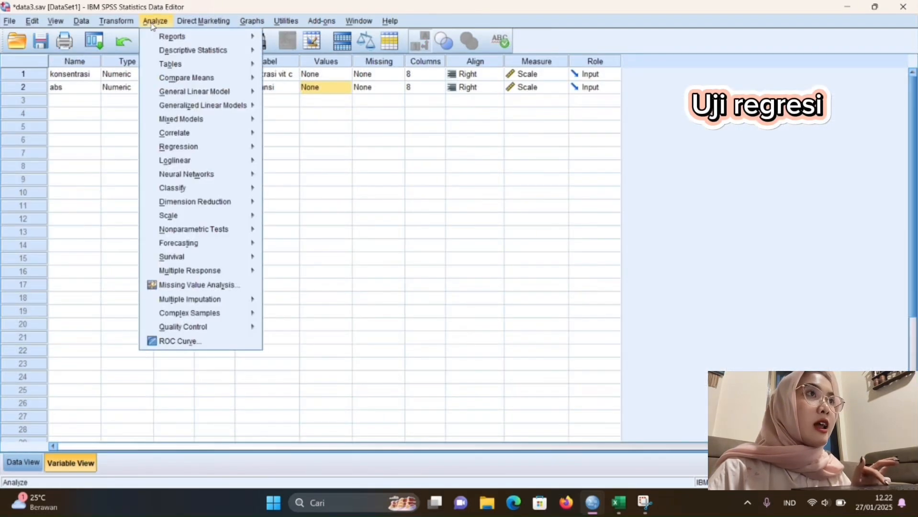
mouse_move(185, 154)
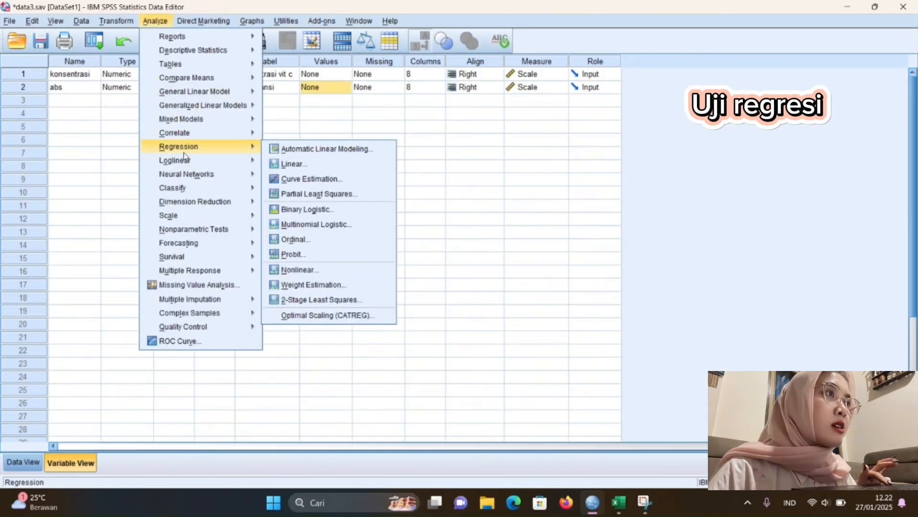
left_click(293, 164)
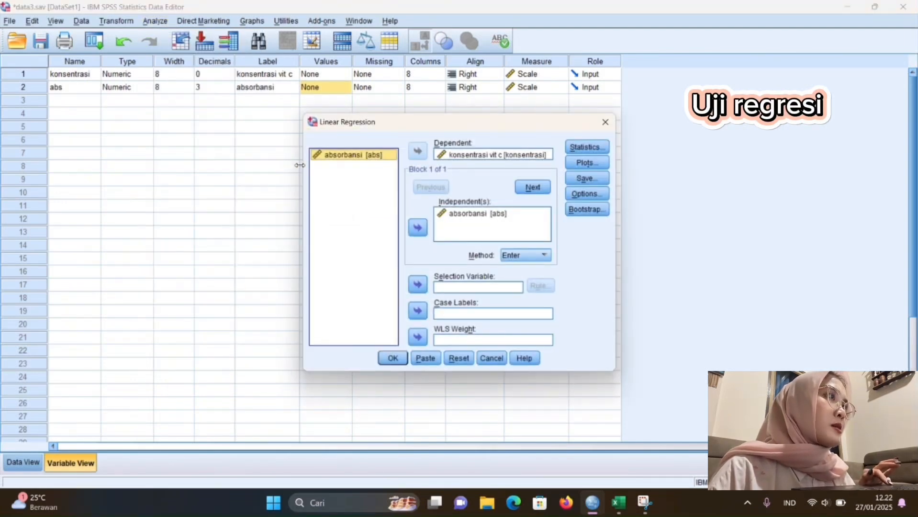
left_click(465, 159)
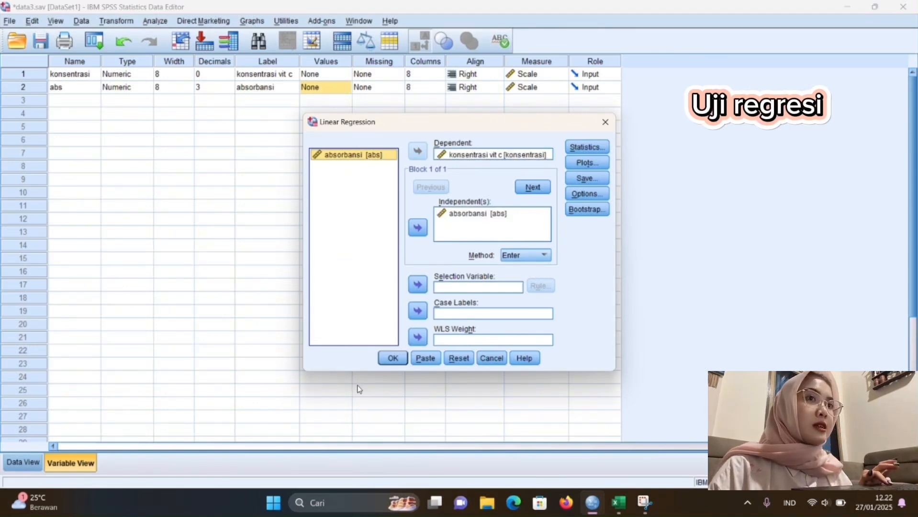
left_click(393, 358)
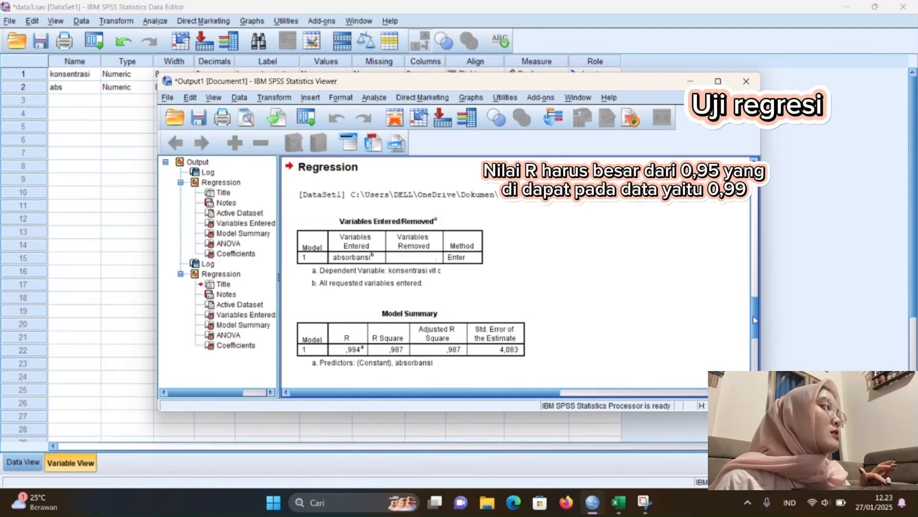
left_click_drag(753, 315, 752, 370)
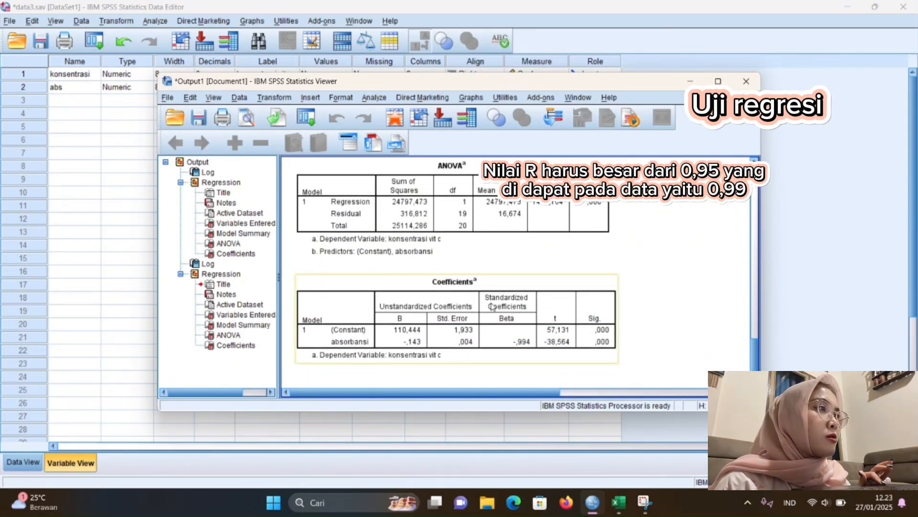